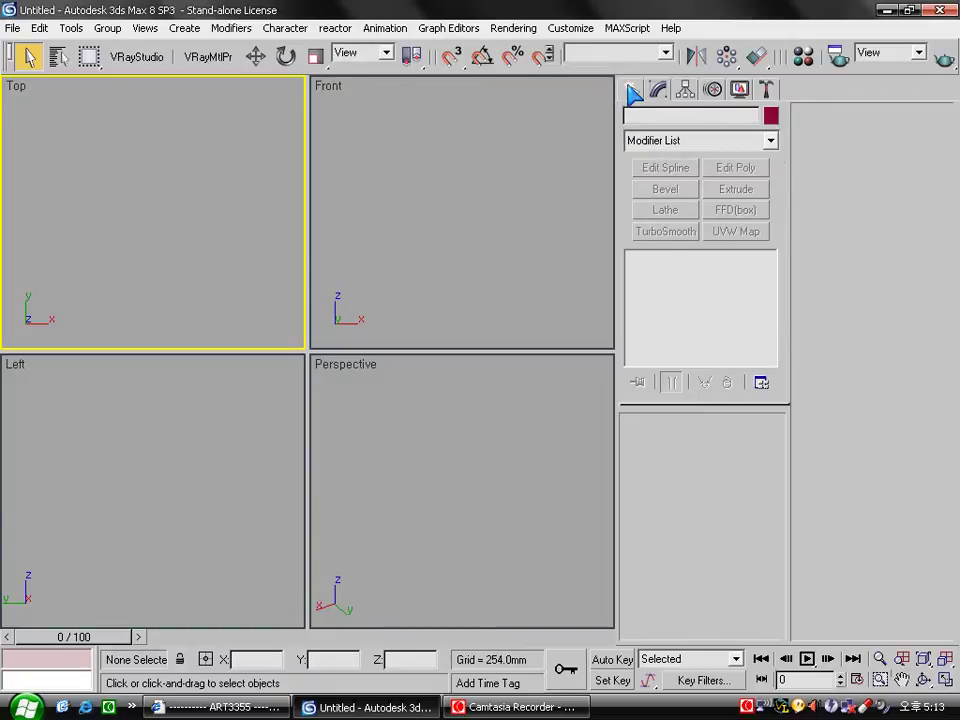
Draw a new box in the top viewport with the Box primitive.
left_click(632, 92)
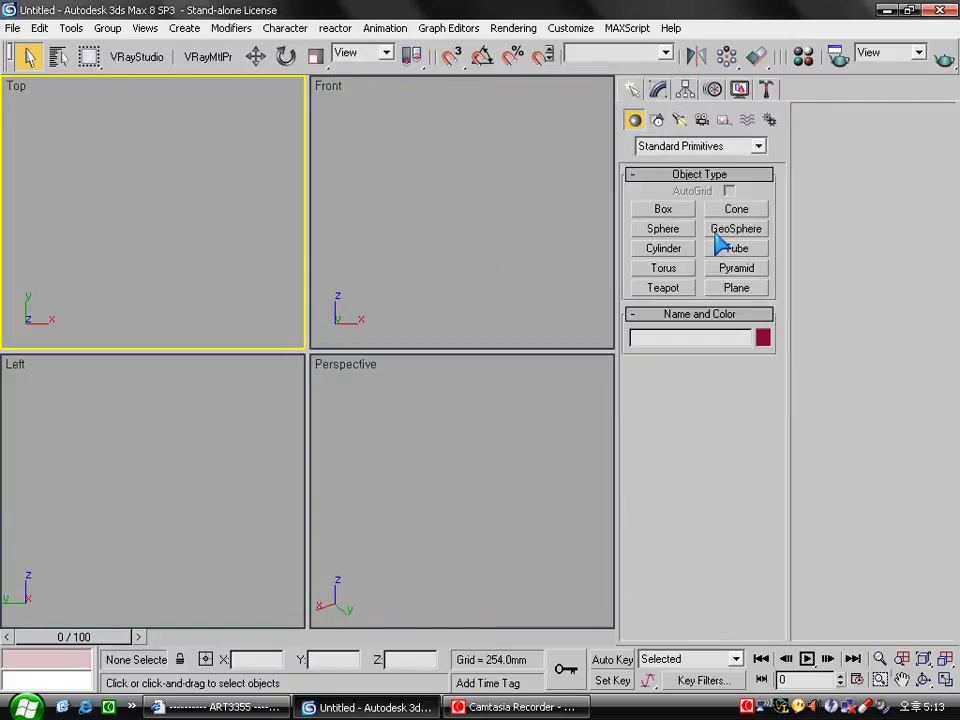
left_click(663, 209)
left_click_drag(92, 300, 251, 190)
left_click(258, 62)
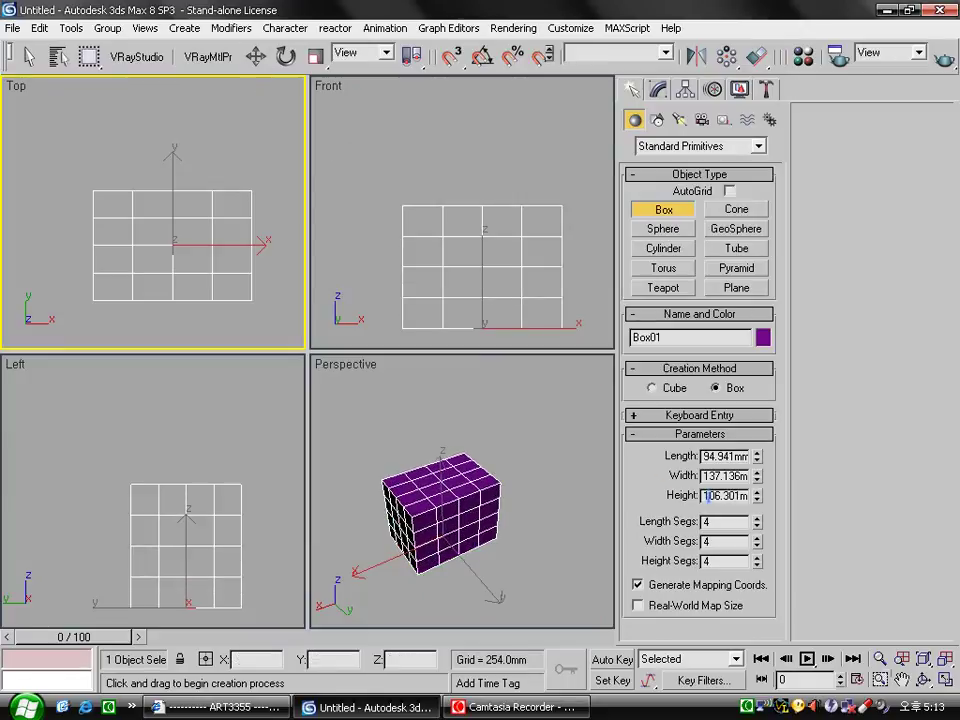
Set the box's length, width and height to 200 mm, making a cube.
double_click(705, 456)
type("200")
key("Tab")
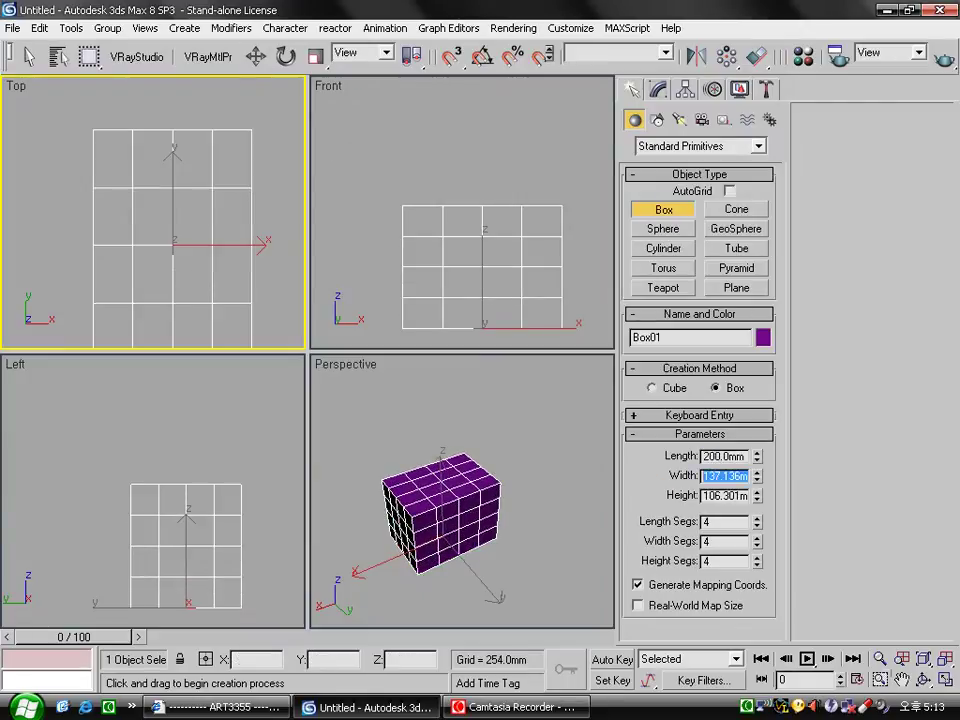
type("2")
key("Tab")
type("2")
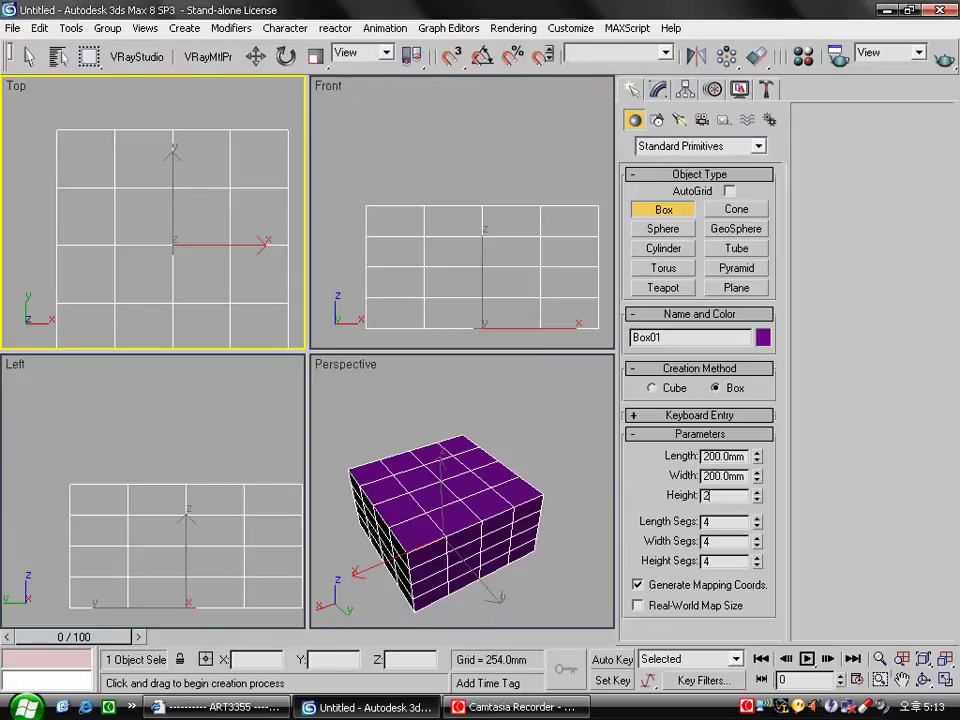
key("Tab")
key("Tab")
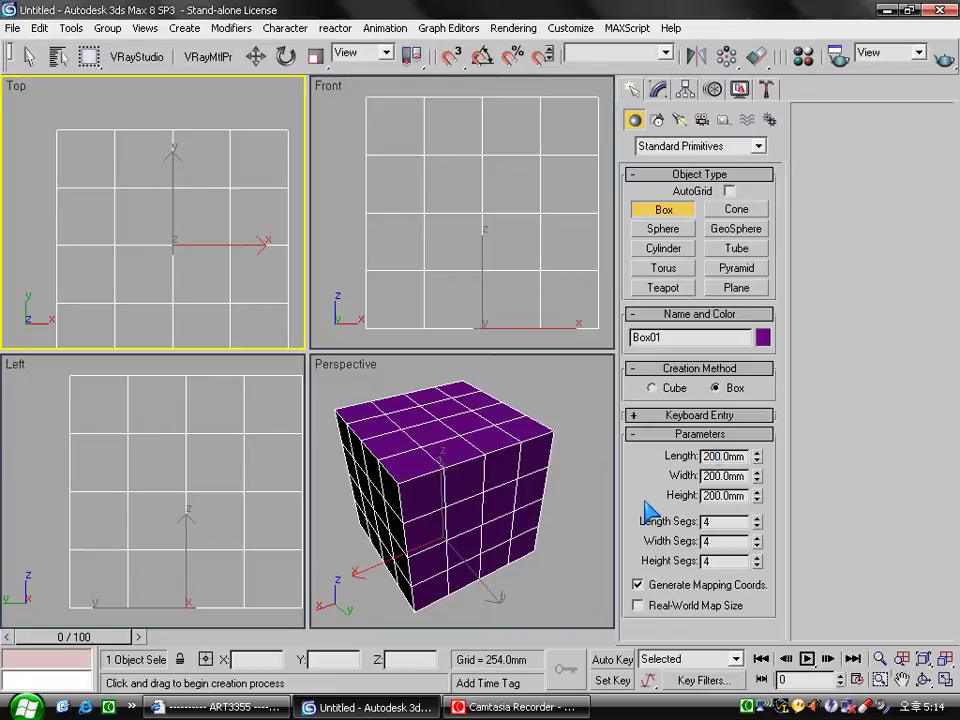
Convert the cube to an Editable Poly from the right-click menu.
left_click(455, 450)
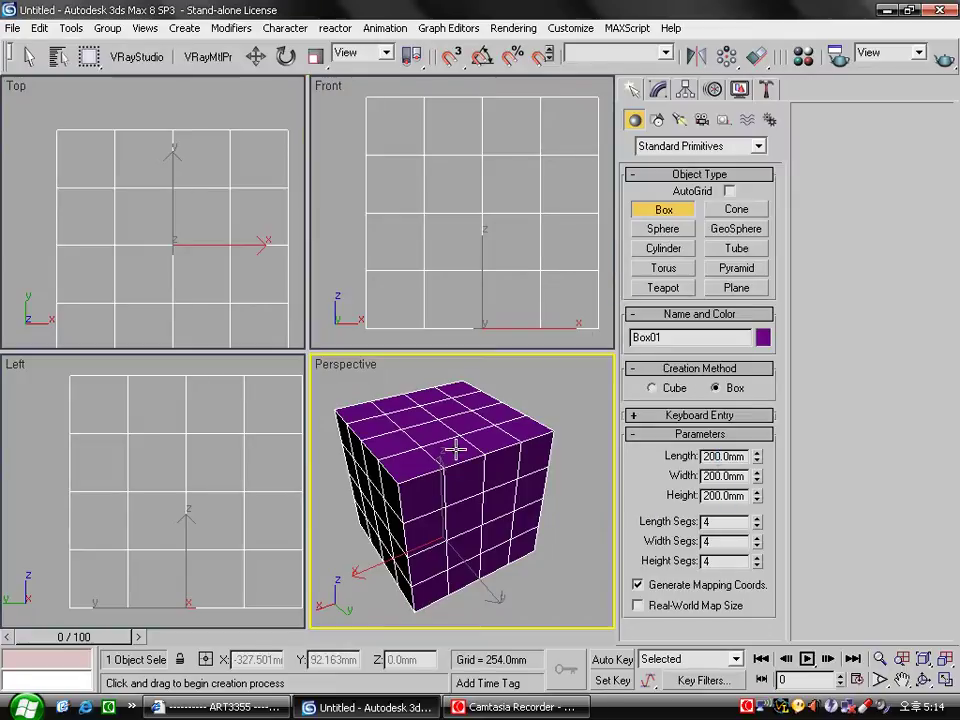
right_click(455, 450)
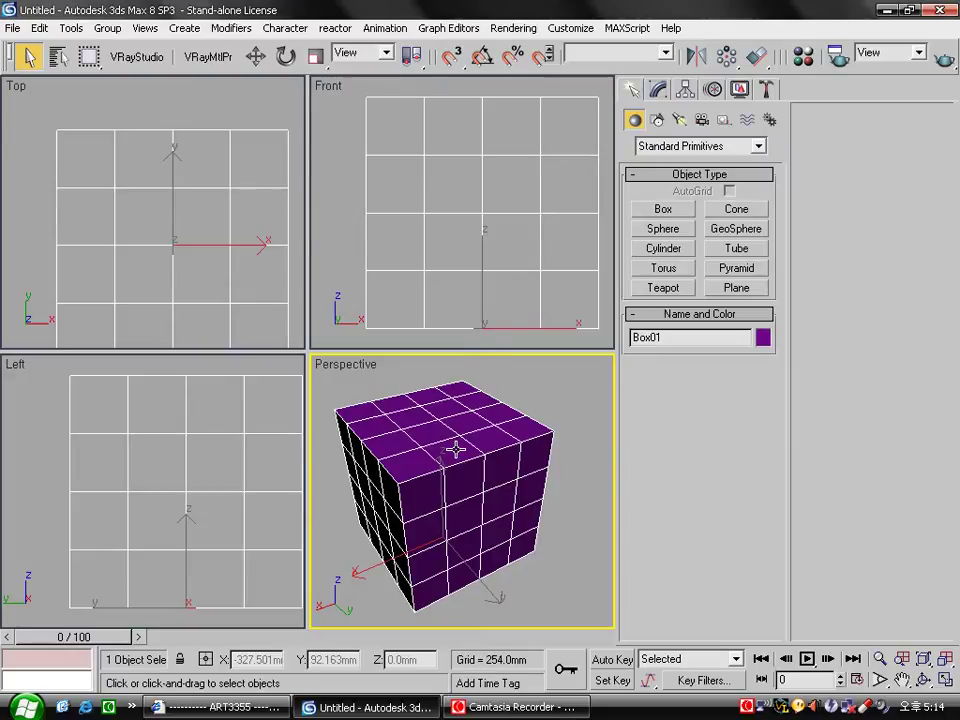
right_click(455, 447)
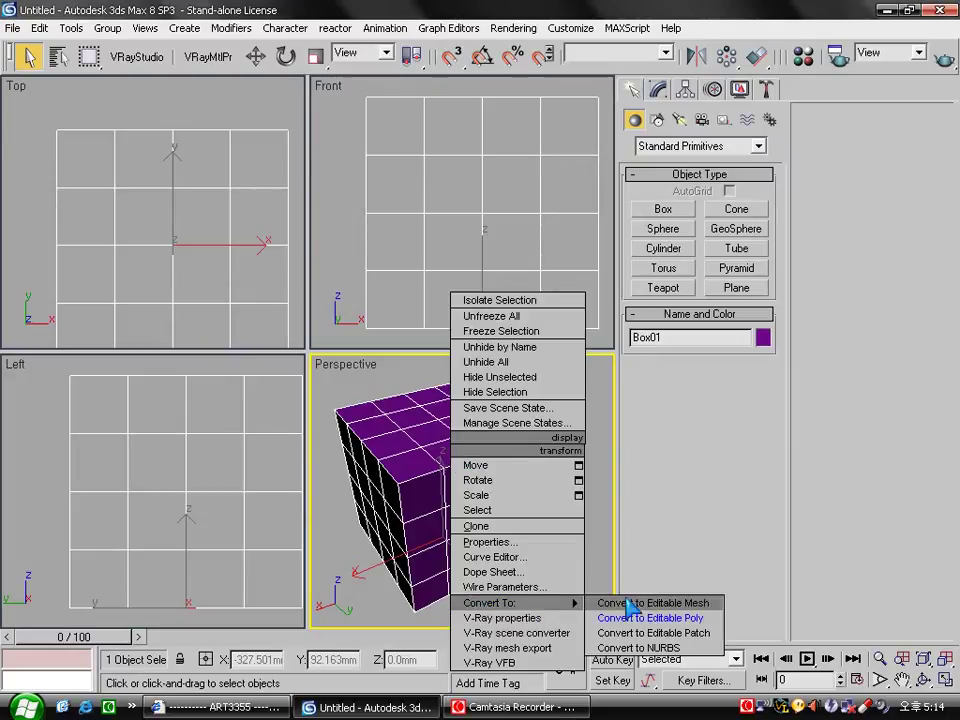
left_click(650, 618)
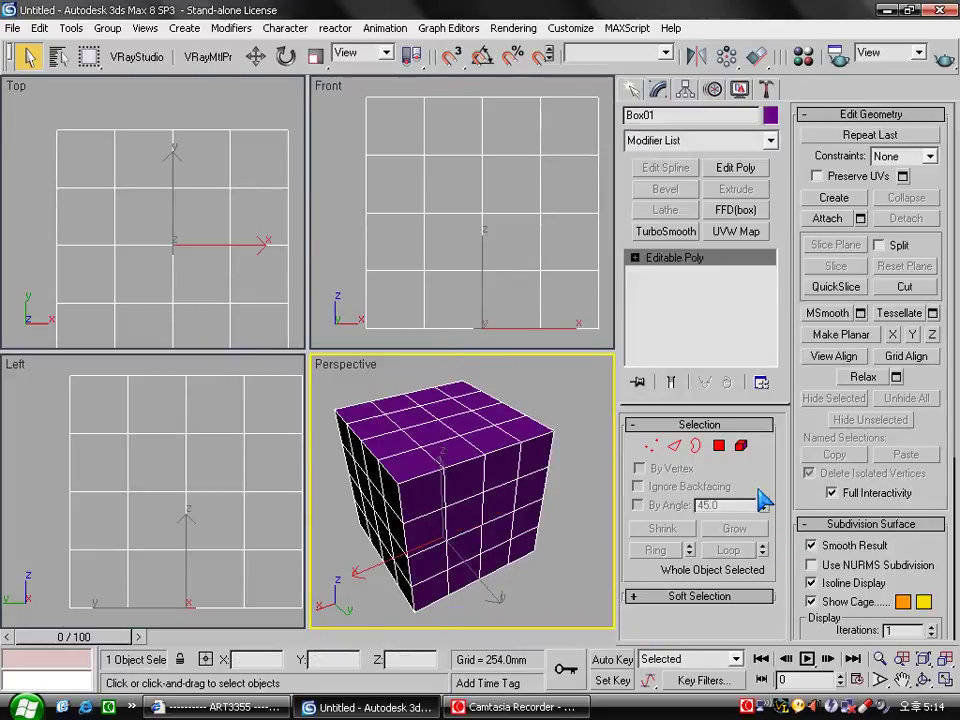
Work at vertex level in a maximized Perspective view with Ignore Backfacing on.
left_click(651, 446)
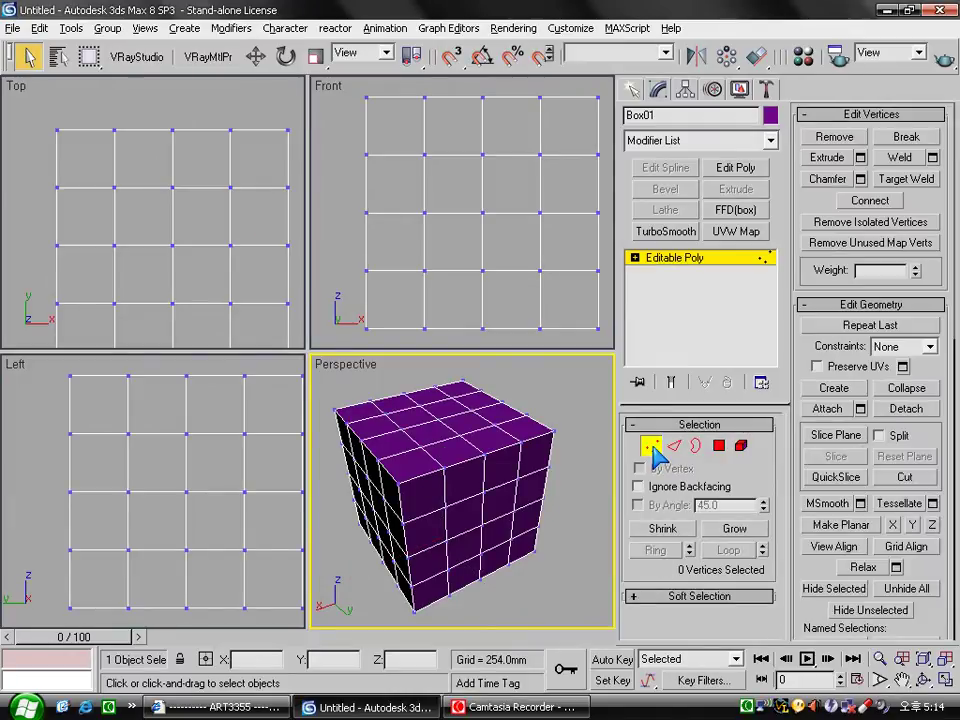
key("alt+w")
left_click(638, 486)
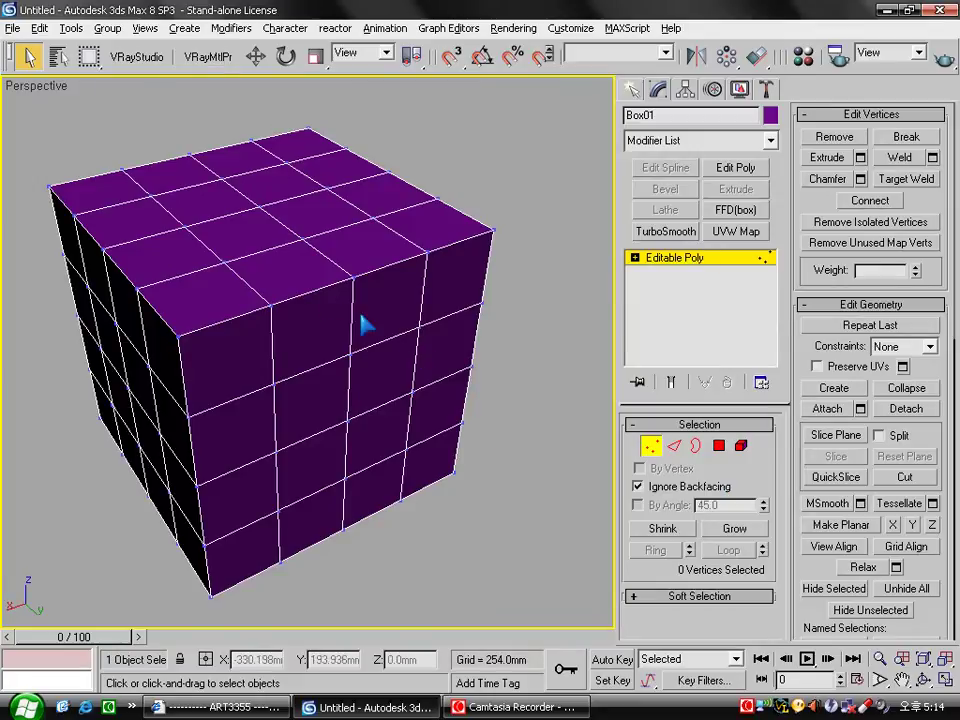
Select the first seven pip vertices on the top face of the cube.
left_click(259, 205)
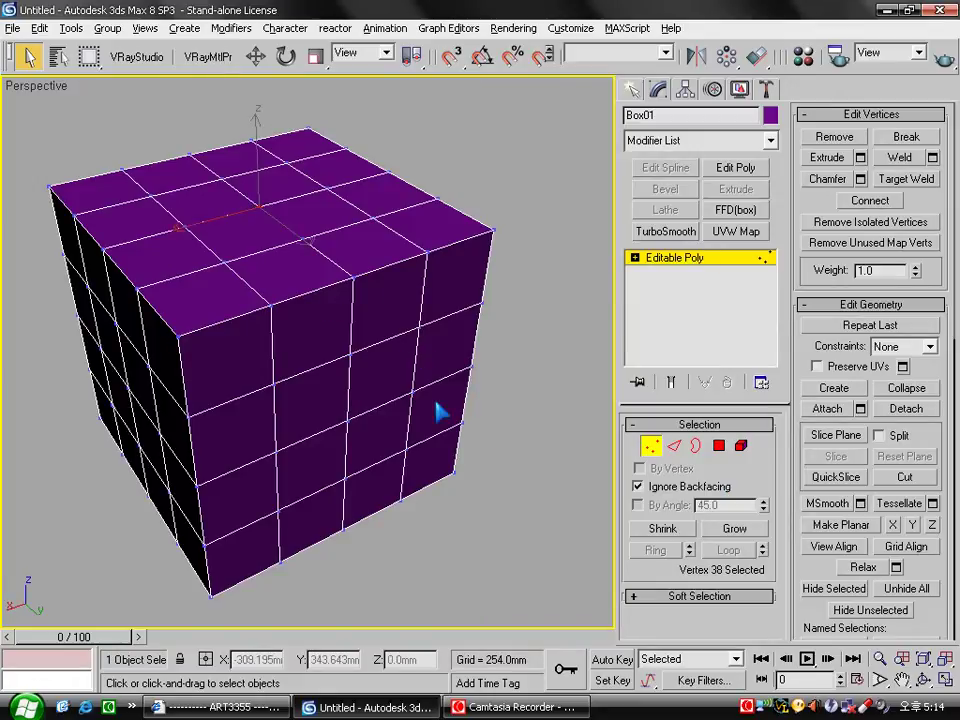
middle_click_drag(322, 440, 317, 377)
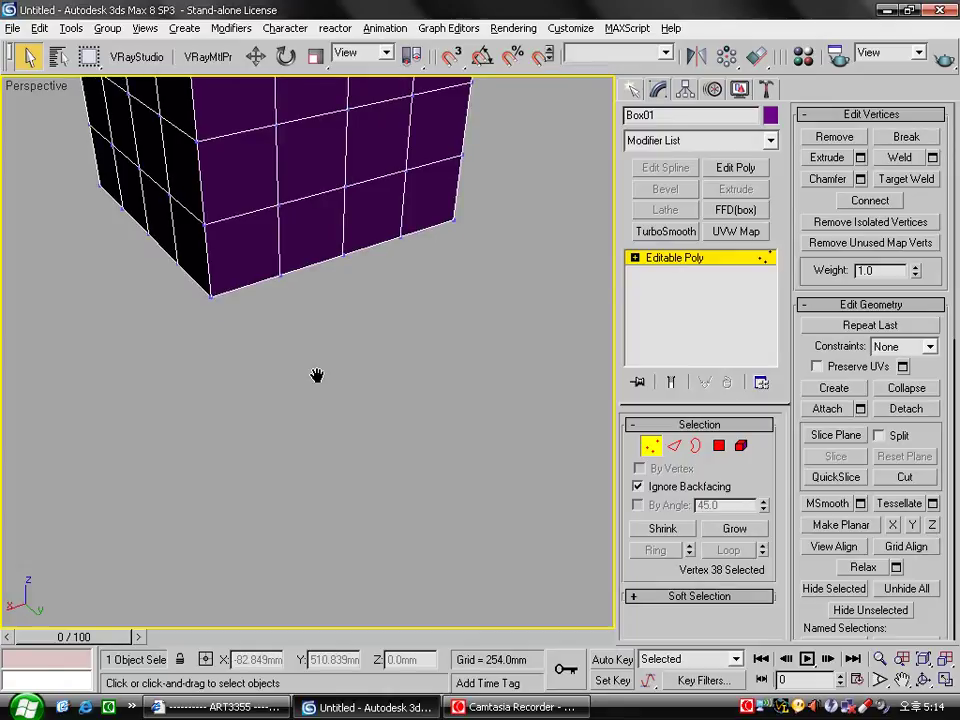
mouse_move(322, 268)
middle_mouse_down()
mouse_move(334, 523)
mouse_move(315, 510)
mouse_move(332, 413)
mouse_move(333, 312)
middle_mouse_up()
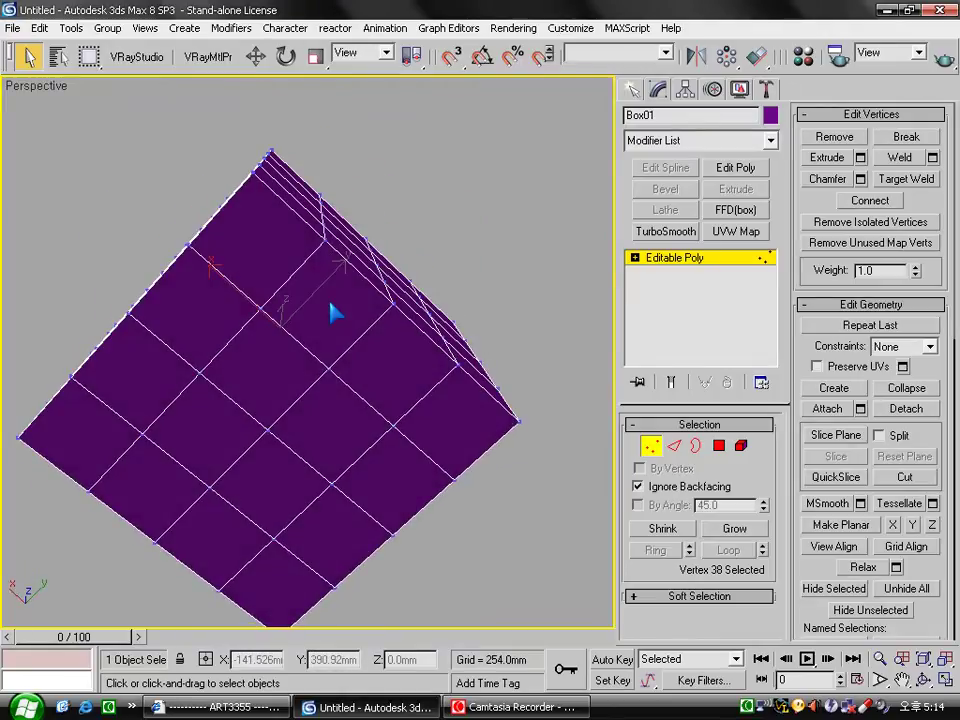
left_click(145, 432, "ctrl")
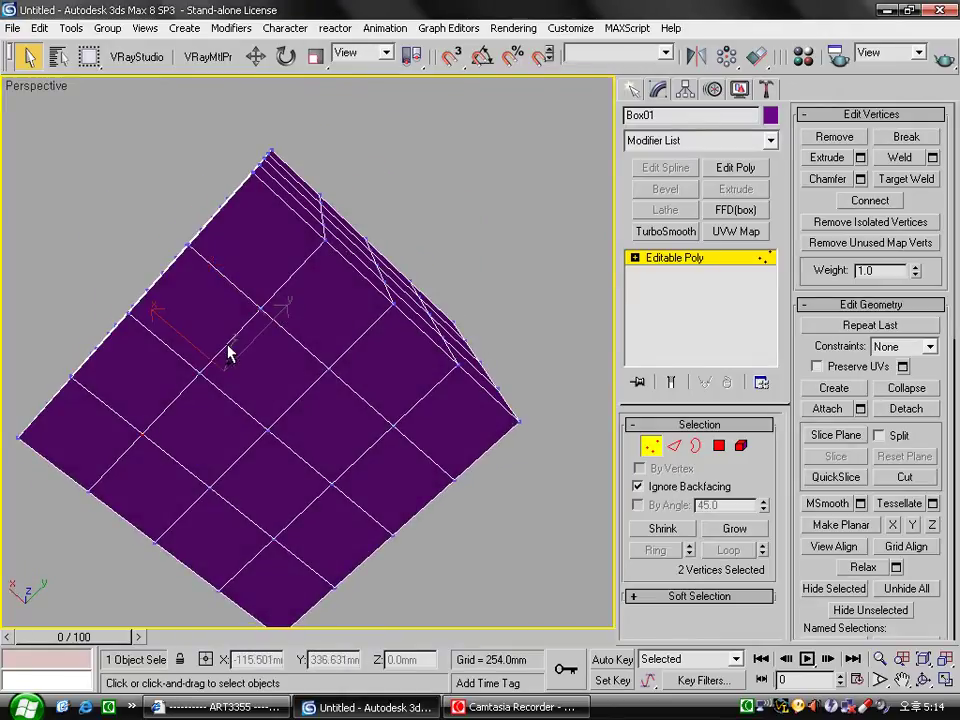
left_click(200, 372, "ctrl")
left_click(261, 308, "ctrl")
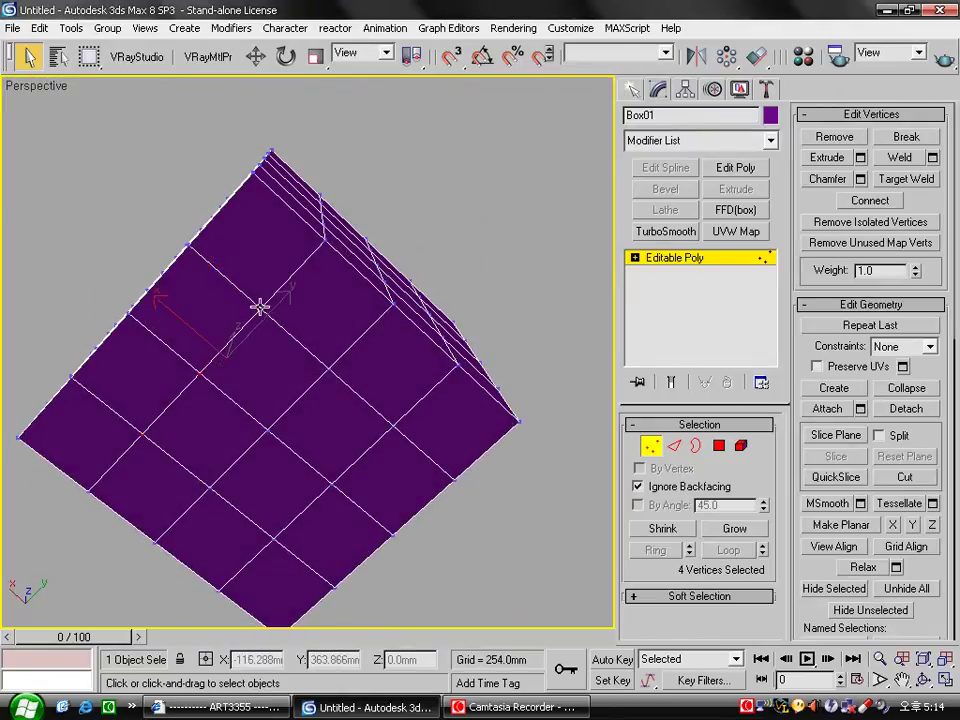
left_click(393, 428, "ctrl")
left_click(331, 484, "ctrl")
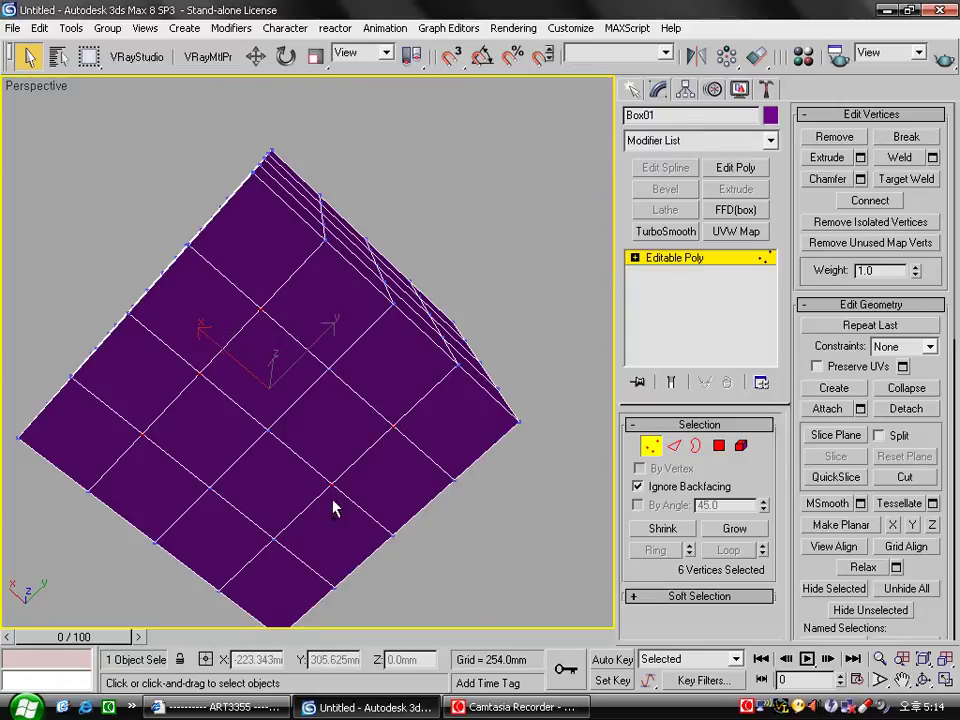
left_click(271, 540, "ctrl")
Add the front-face pip vertices and five more on the next face.
mouse_move(369, 392)
middle_mouse_down("alt")
mouse_move(343, 386)
mouse_move(310, 478)
mouse_move(328, 460)
middle_mouse_up("alt")
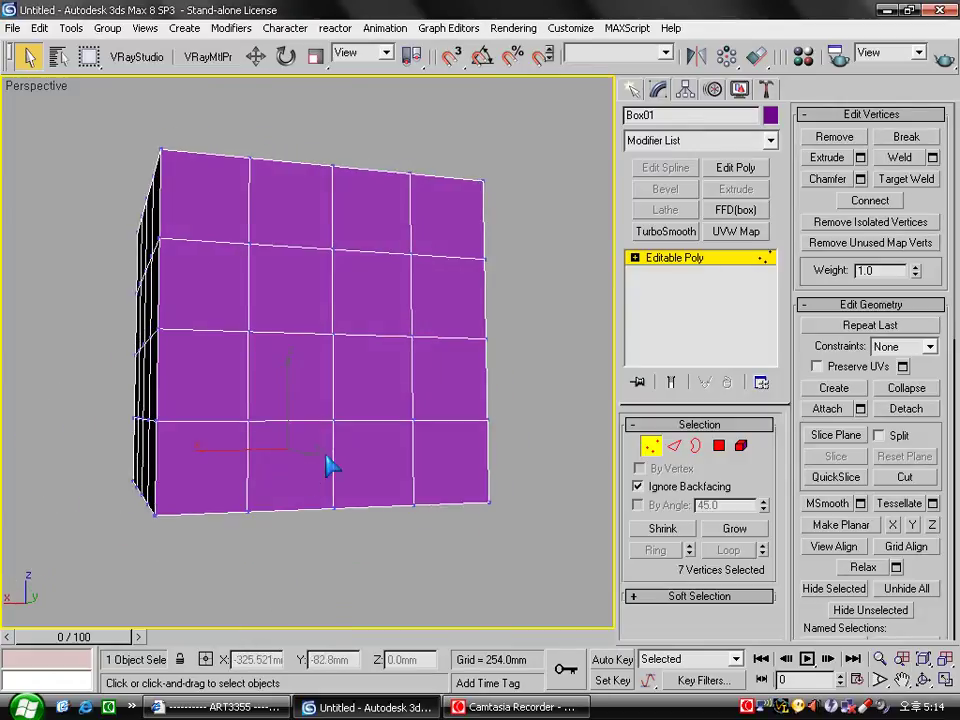
left_click(247, 421, "ctrl")
left_click(411, 257, "ctrl")
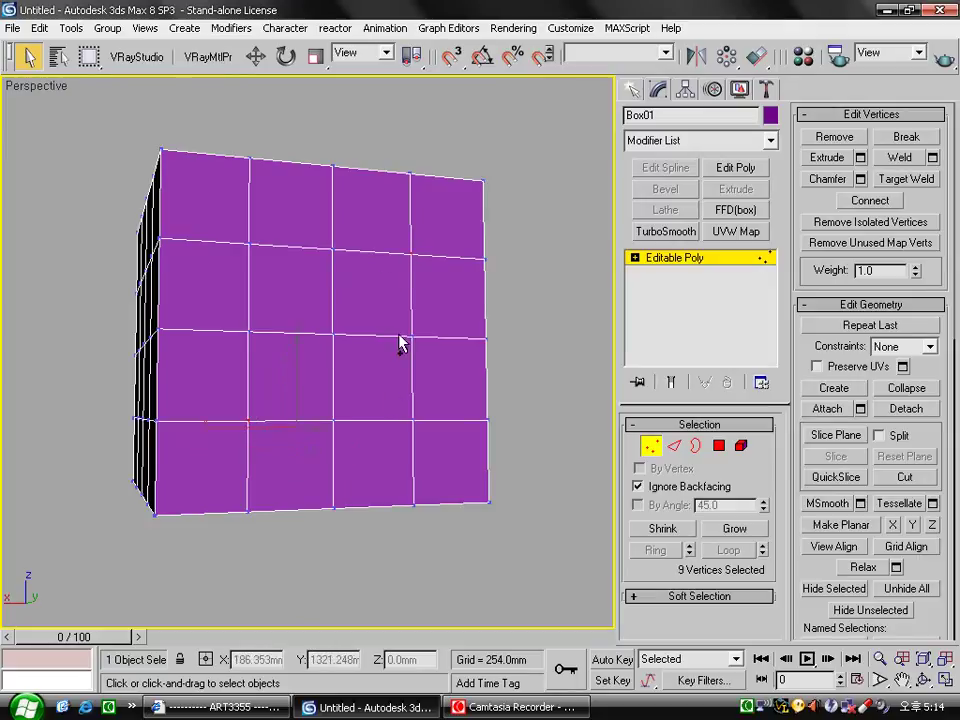
middle_click_drag(240, 386, 514, 392, "alt")
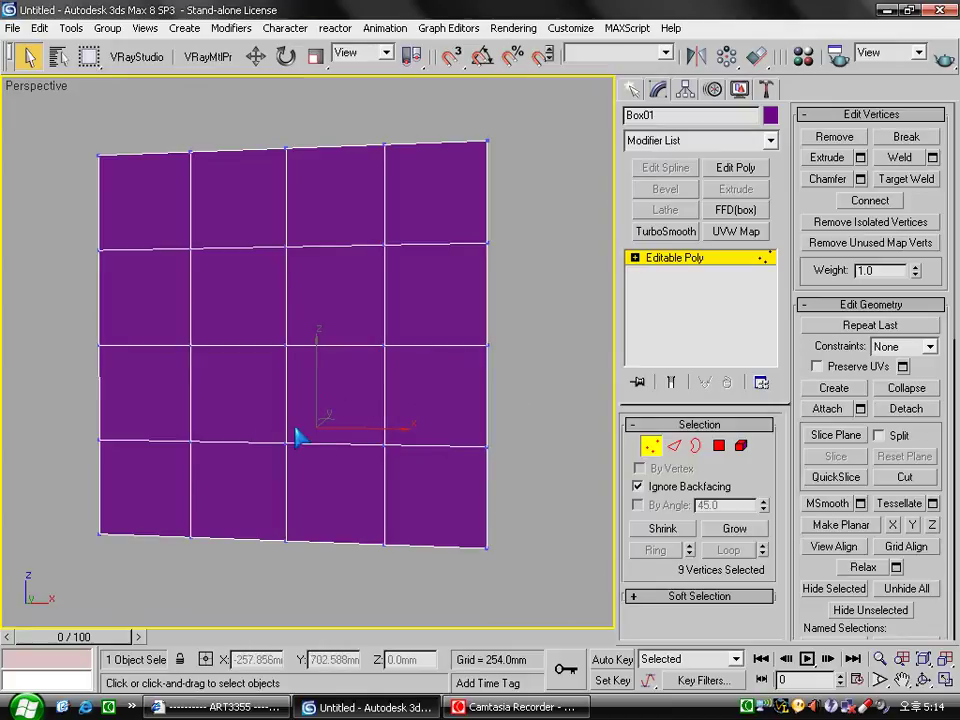
left_click(191, 441, "ctrl")
left_click(383, 444, "ctrl")
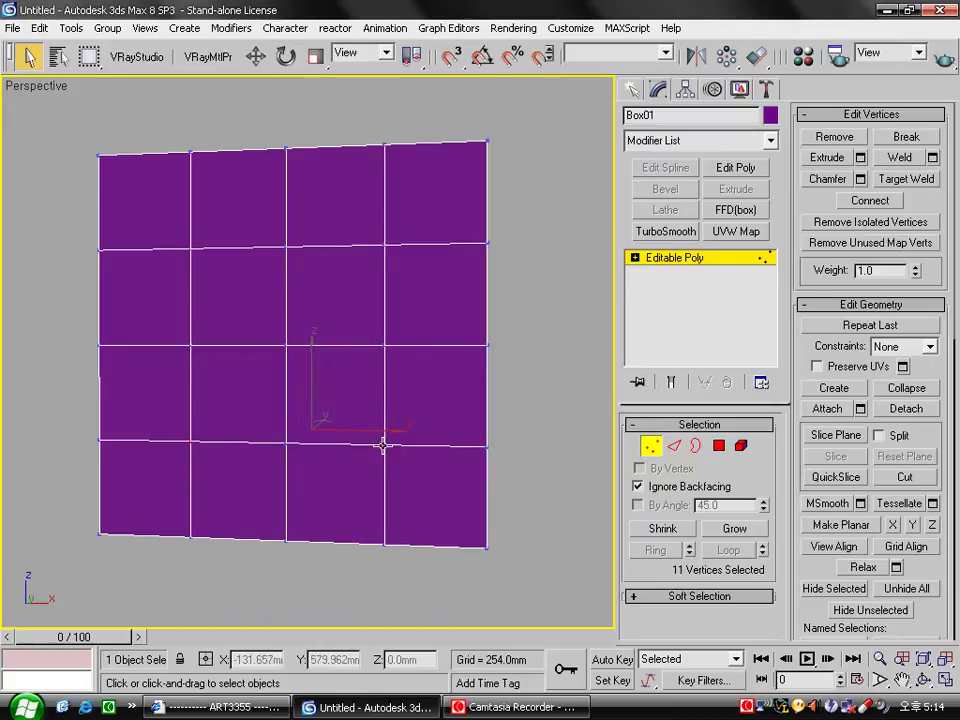
left_click(388, 241, "ctrl")
left_click(189, 246, "ctrl")
left_click(287, 344, "ctrl")
Add the pip vertices on the remaining sides, bringing the selection to 21.
mouse_move(422, 400)
middle_mouse_down("alt")
mouse_move(364, 364)
mouse_move(296, 378)
middle_mouse_up("alt")
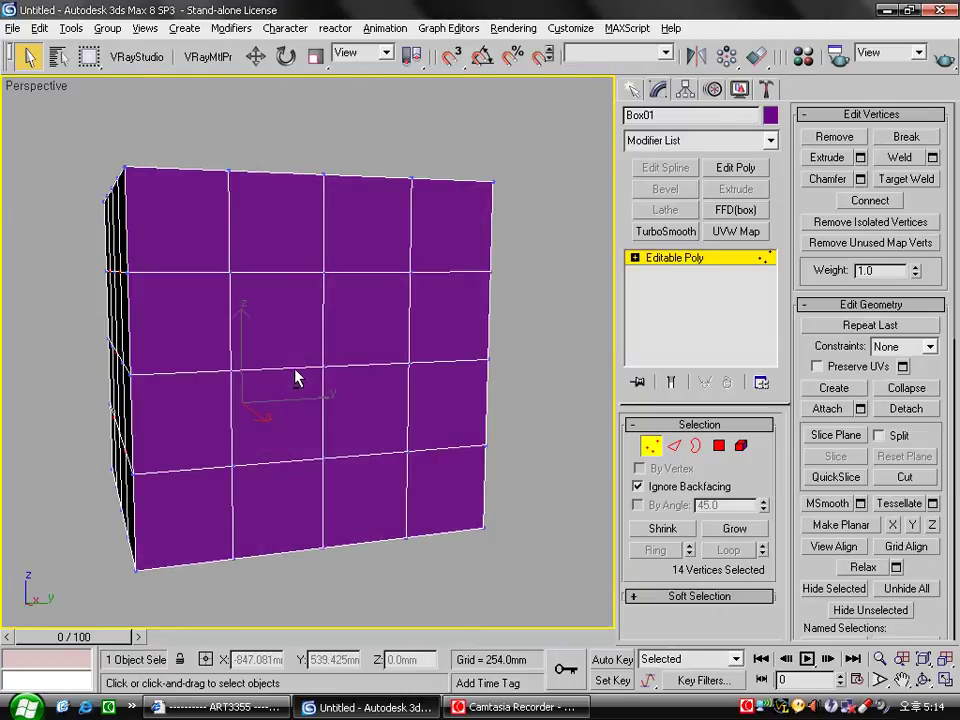
left_click(232, 465, "ctrl")
left_click(322, 372, "ctrl")
left_click(411, 270, "ctrl")
mouse_move(261, 375)
middle_mouse_down("alt")
mouse_move(208, 371)
mouse_move(447, 373)
middle_mouse_up("alt")
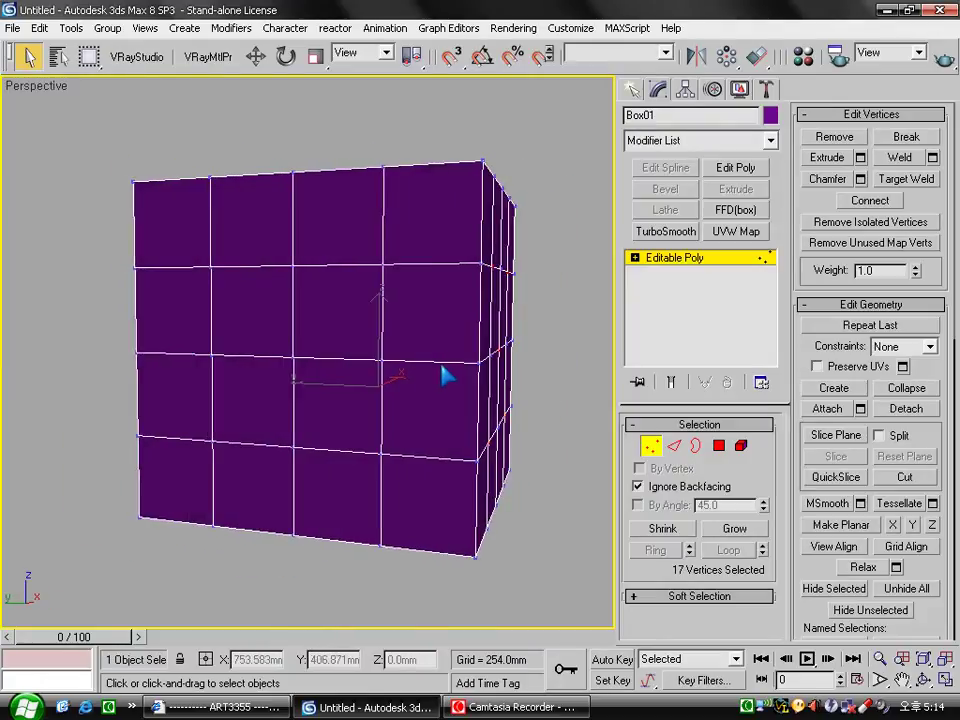
left_click(211, 439, "ctrl")
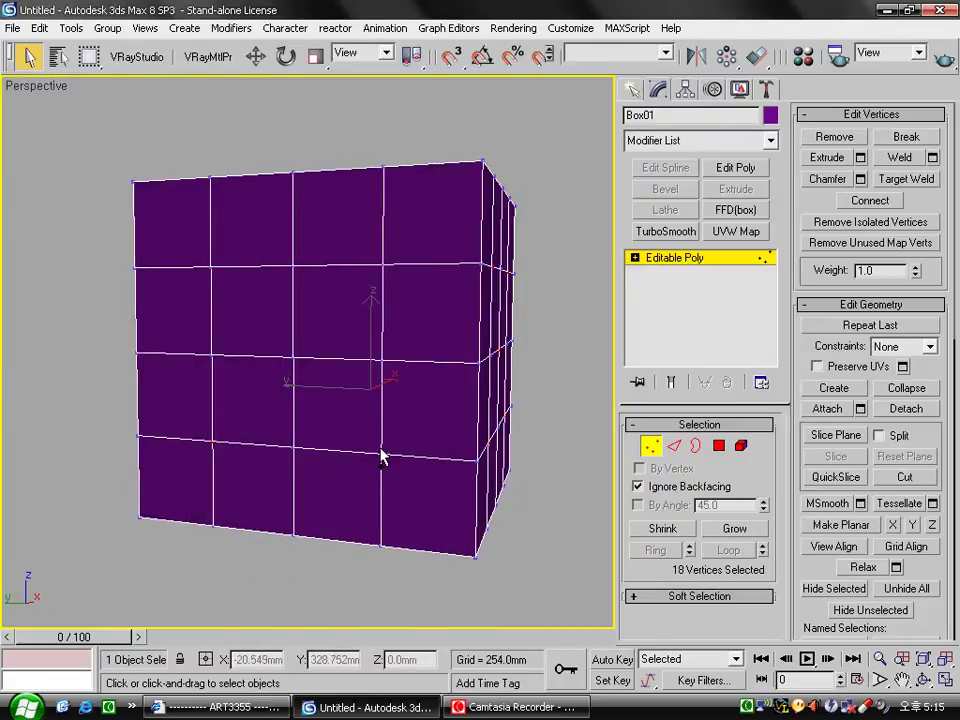
left_click(383, 448, "ctrl")
left_click(210, 268, "ctrl")
left_click(210, 268, "ctrl")
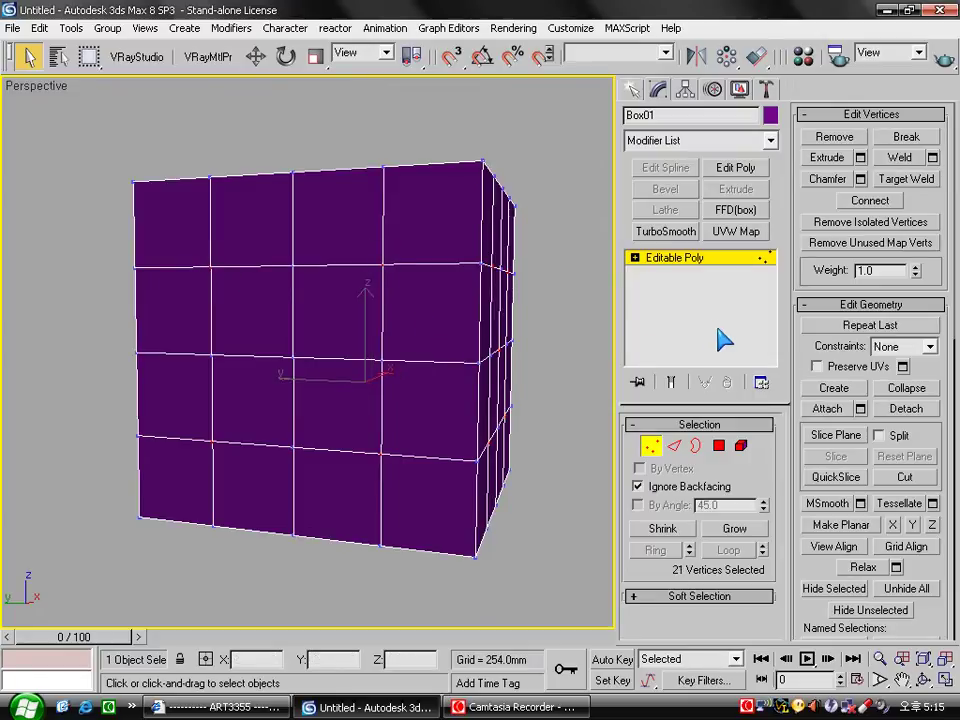
Chamfer the 21 vertices by 23 into diamond pip faces, then move to polygon level.
left_click(860, 179)
type("23")
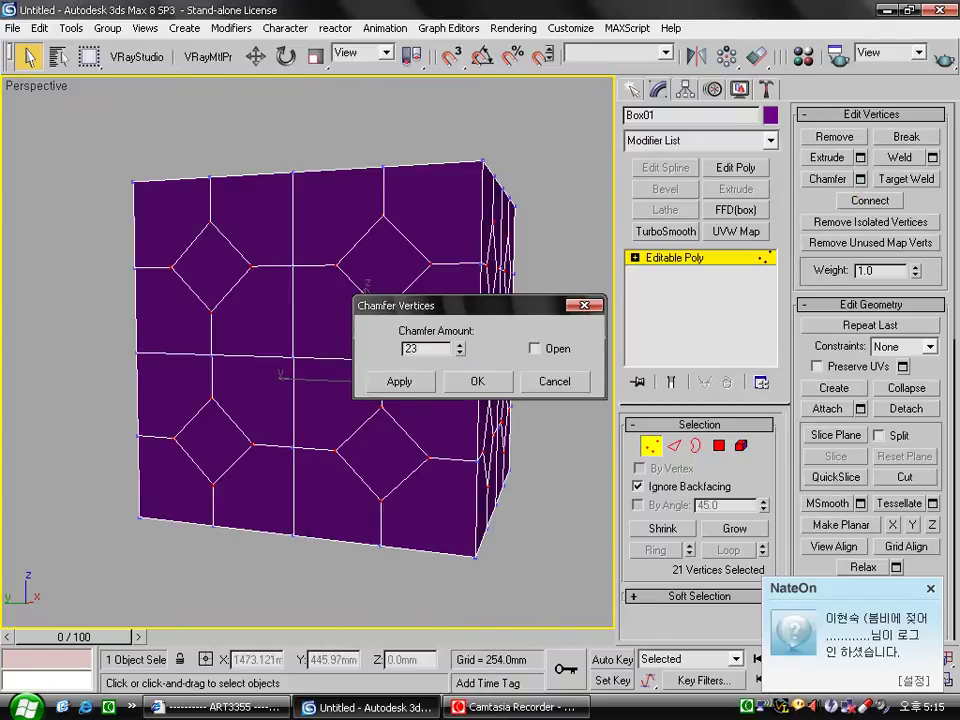
left_click(481, 381)
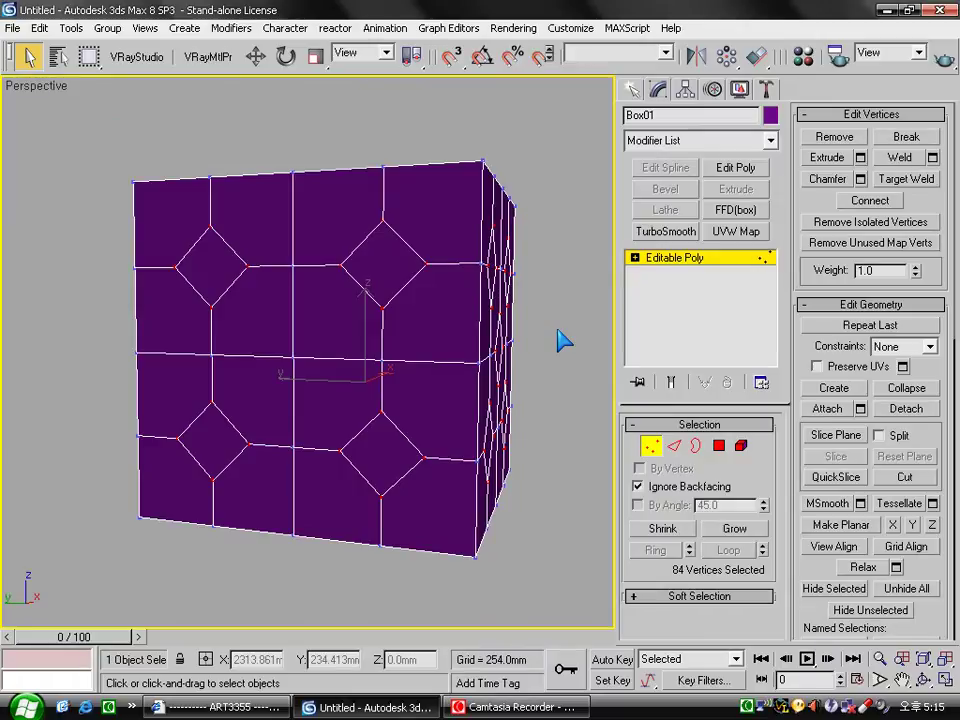
left_click(720, 449)
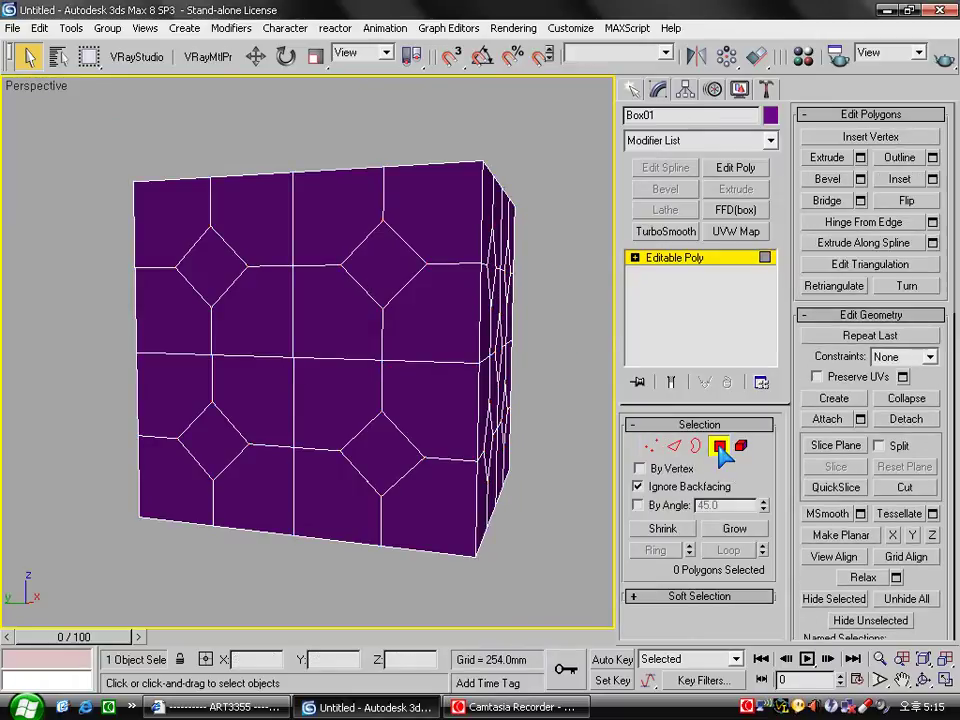
Select the five diamond pip polygons on the first face.
left_click(205, 262)
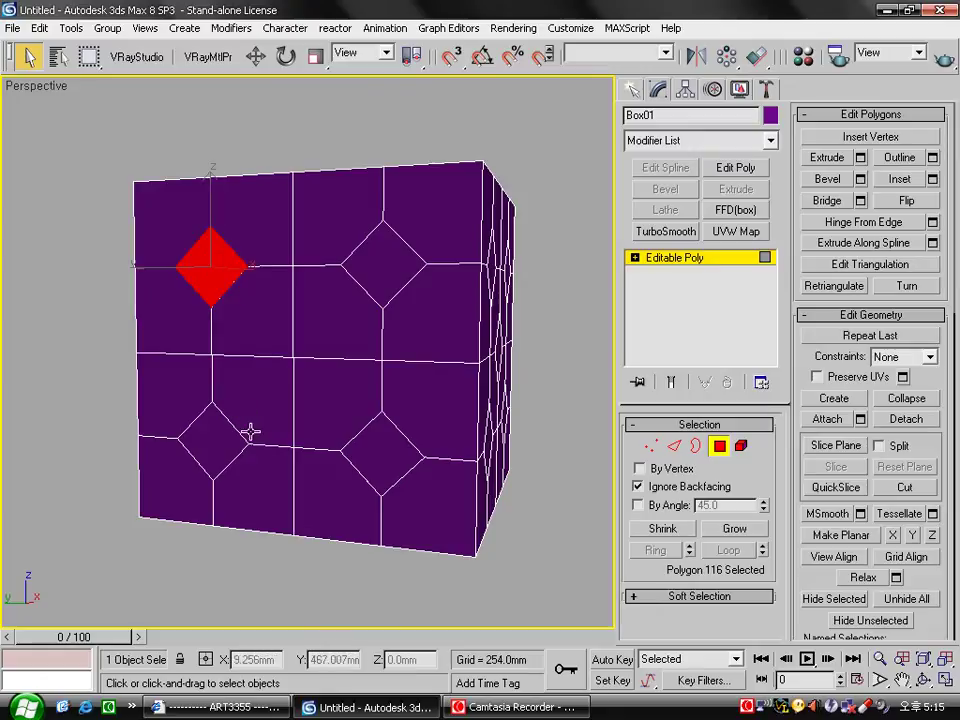
left_click(218, 456, "ctrl")
left_click(360, 450, "ctrl")
left_click(399, 272, "ctrl")
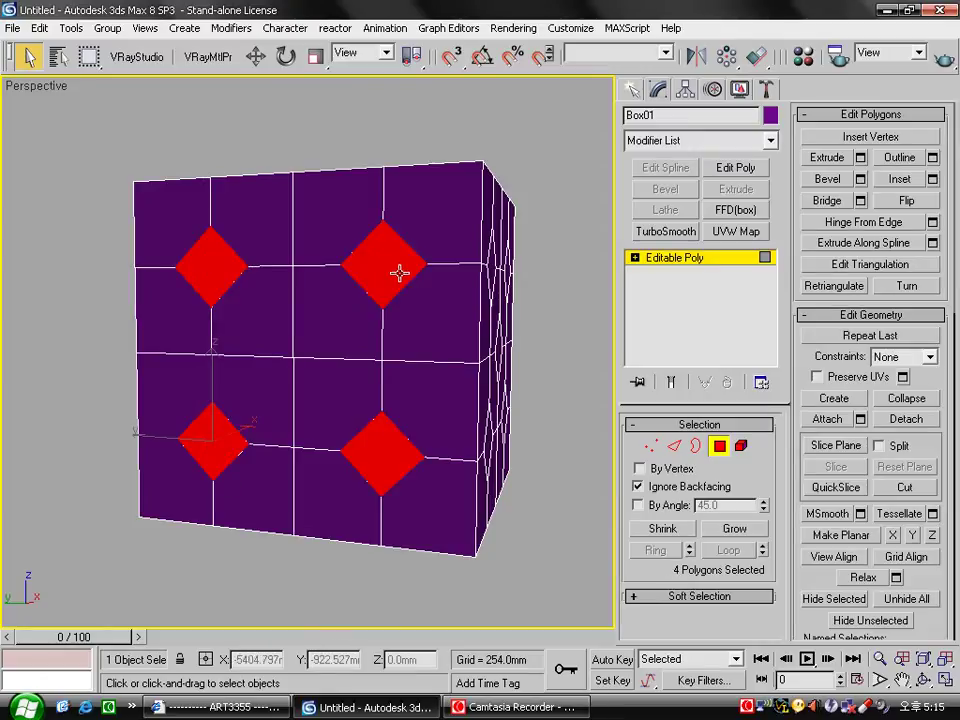
middle_click_drag(371, 281, 334, 424, "alt")
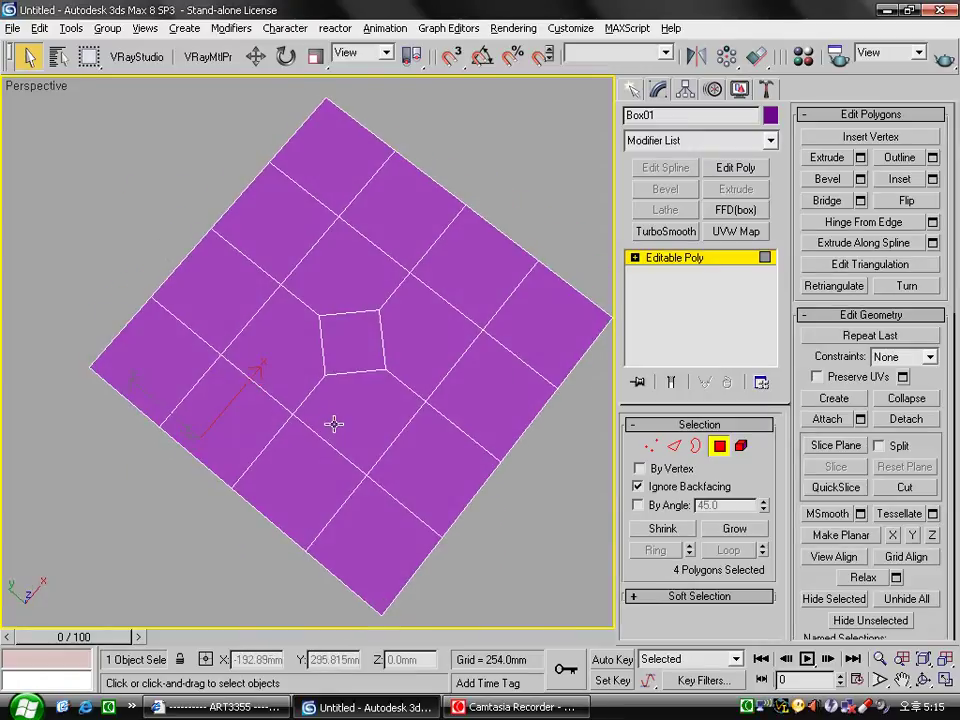
left_click(343, 345, "ctrl")
Add the diamond pips on the next two faces to the selection.
mouse_move(443, 434)
middle_mouse_down("alt")
mouse_move(407, 411)
mouse_move(374, 290)
middle_mouse_up("alt")
left_click(369, 292, "ctrl")
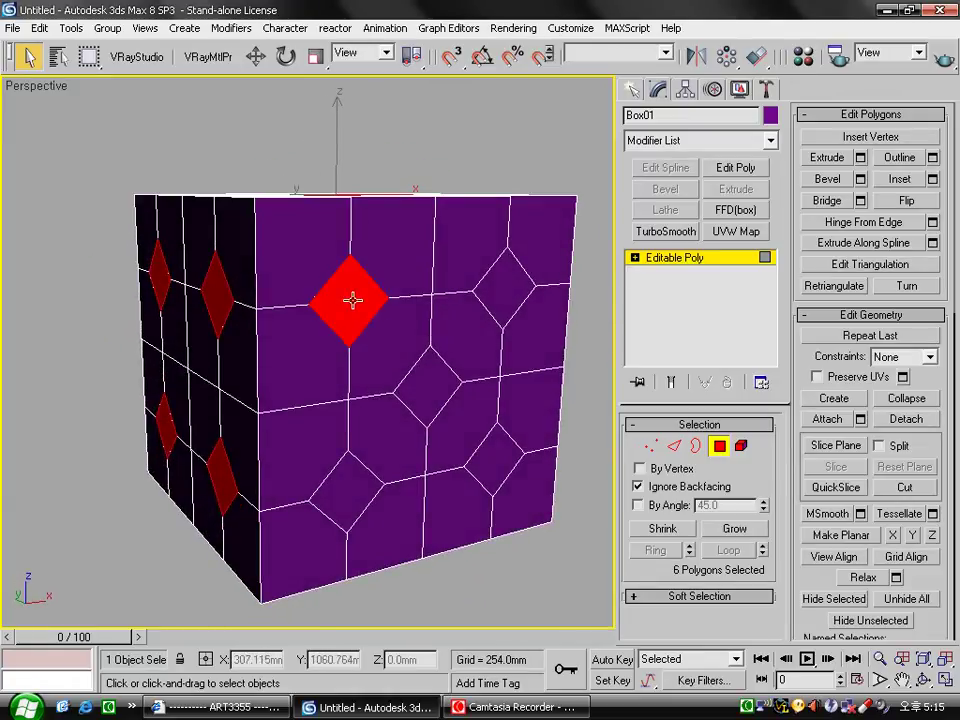
left_click(428, 381, "ctrl")
left_click(505, 287, "ctrl")
left_click(510, 443, "ctrl")
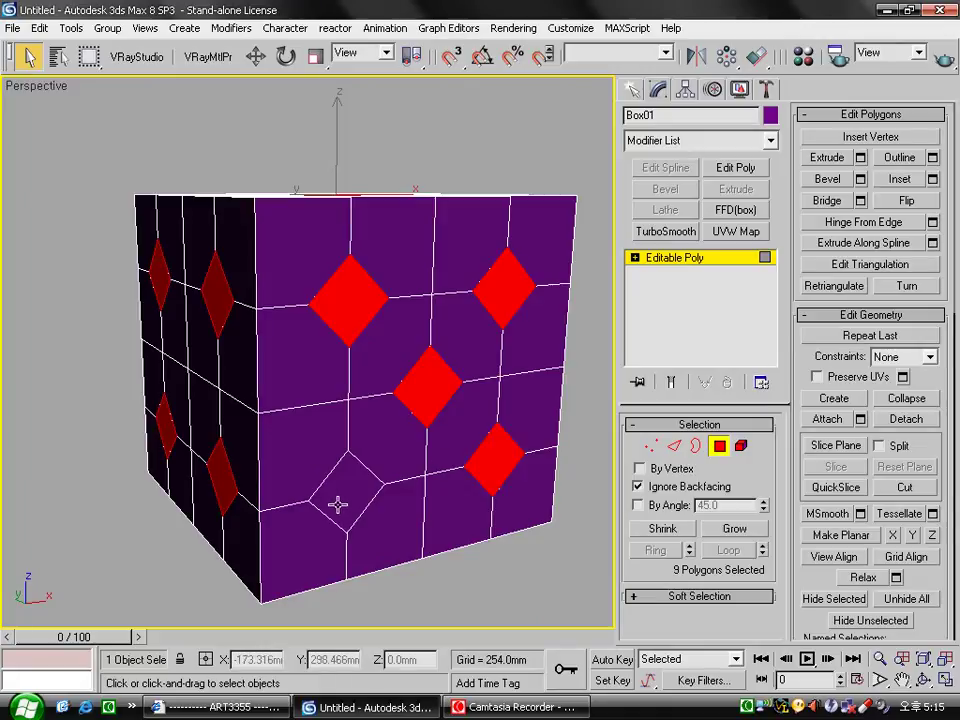
left_click(336, 505, "ctrl")
mouse_move(454, 443)
middle_mouse_down("alt")
mouse_move(412, 393)
mouse_move(312, 395)
middle_mouse_up("alt")
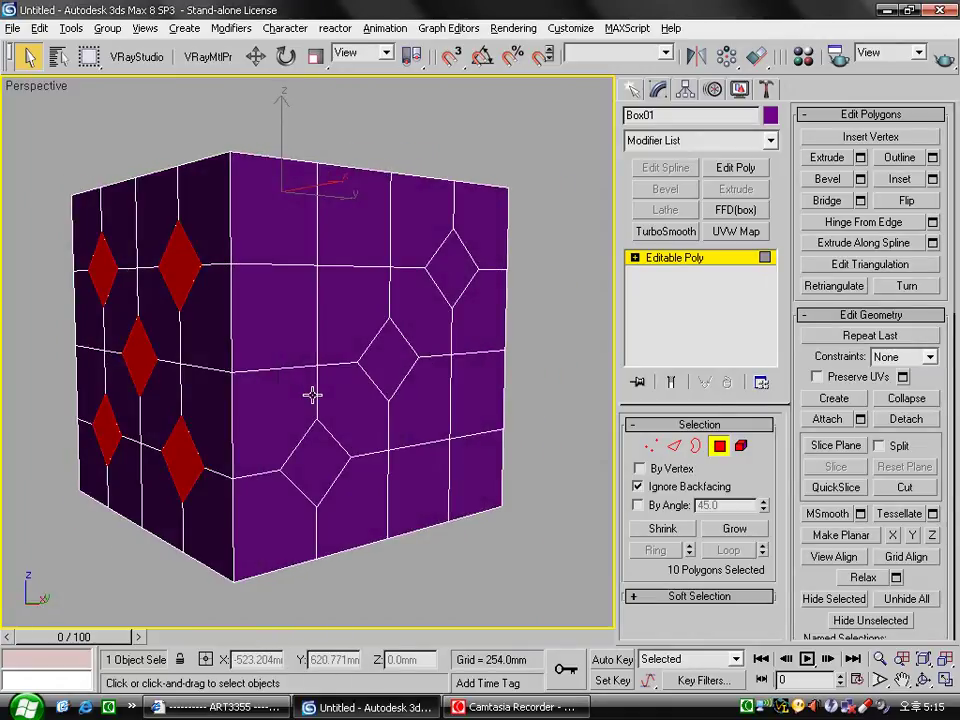
left_click(322, 470, "ctrl")
left_click(388, 360, "ctrl")
left_click(452, 268, "ctrl")
Add the remaining diamond pips, including the underside, for 21 selected polygons.
middle_click_drag(440, 442, 270, 418, "alt")
left_click(321, 448, "ctrl")
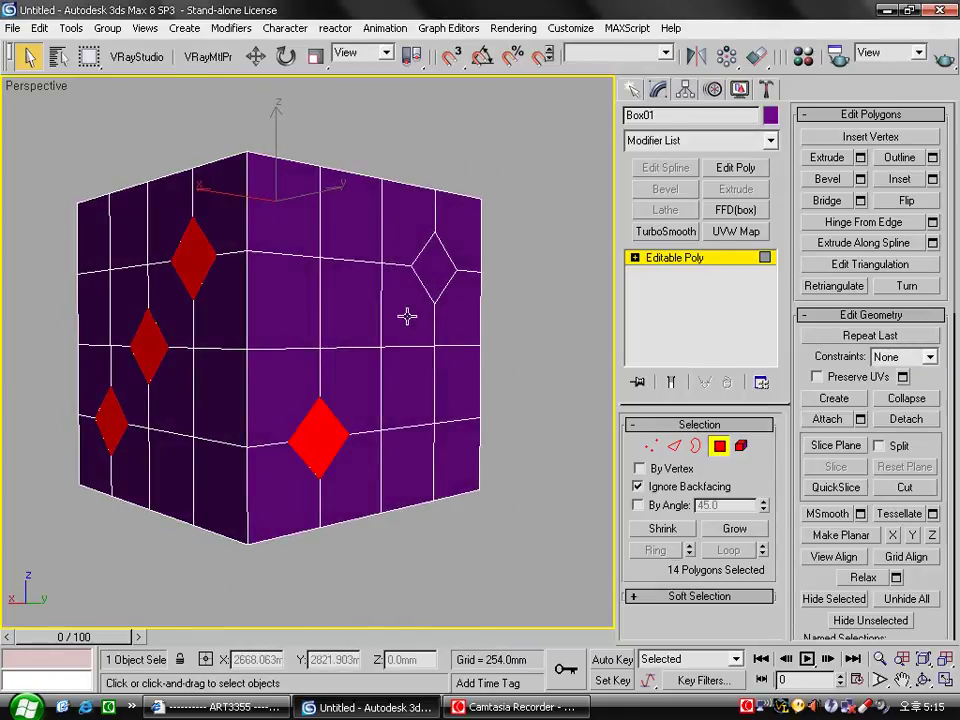
left_click(433, 280, "ctrl")
middle_click_drag(369, 459, 390, 343, "alt")
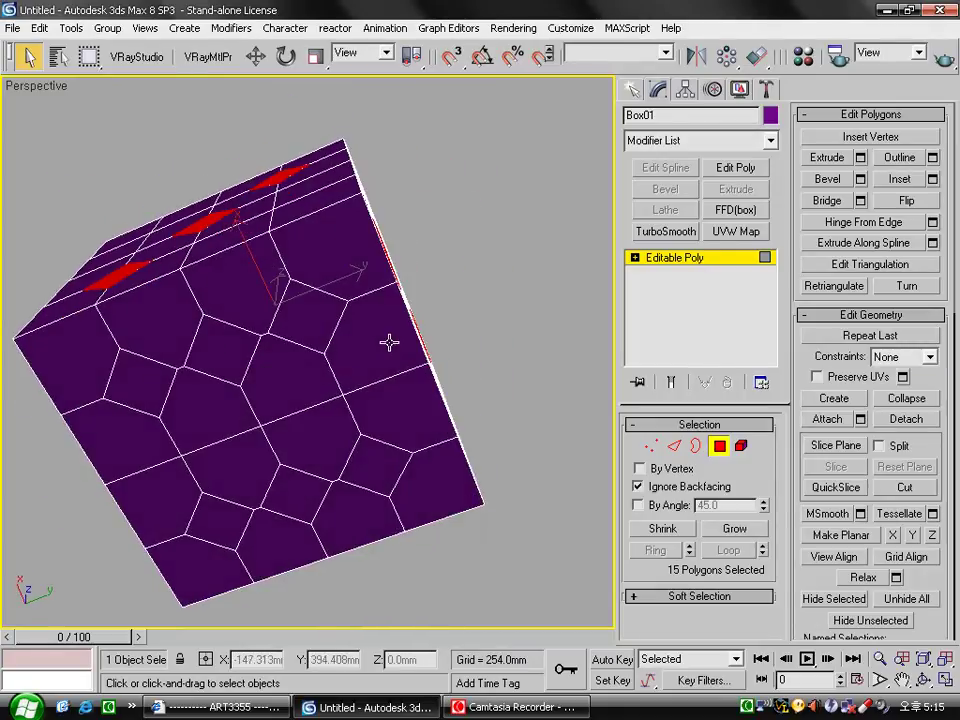
left_click(132, 381, "ctrl")
left_click(216, 352, "ctrl")
left_click(305, 321, "ctrl")
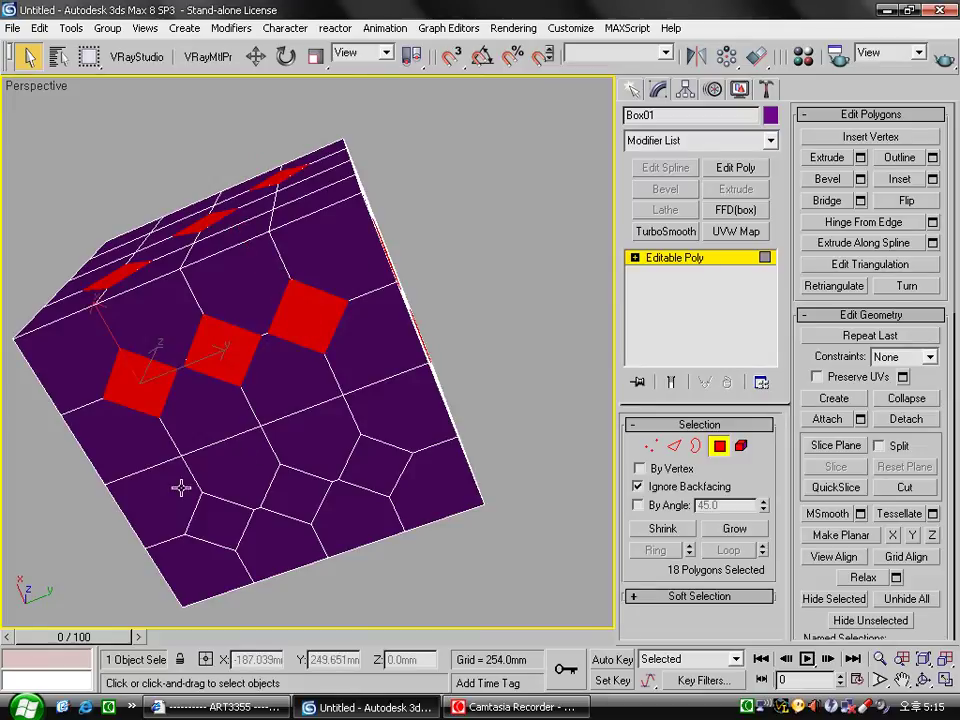
left_click(213, 512, "ctrl")
left_click(296, 492, "ctrl")
left_click(376, 462, "ctrl")
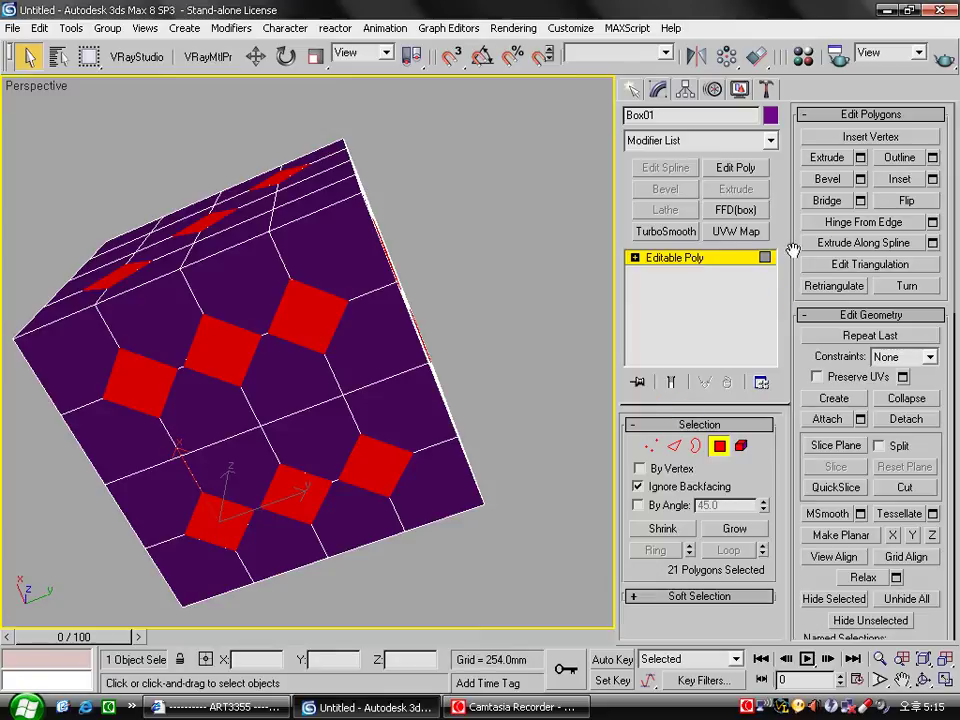
Inset the selected pip polygons by 0.5mm.
left_click(932, 178)
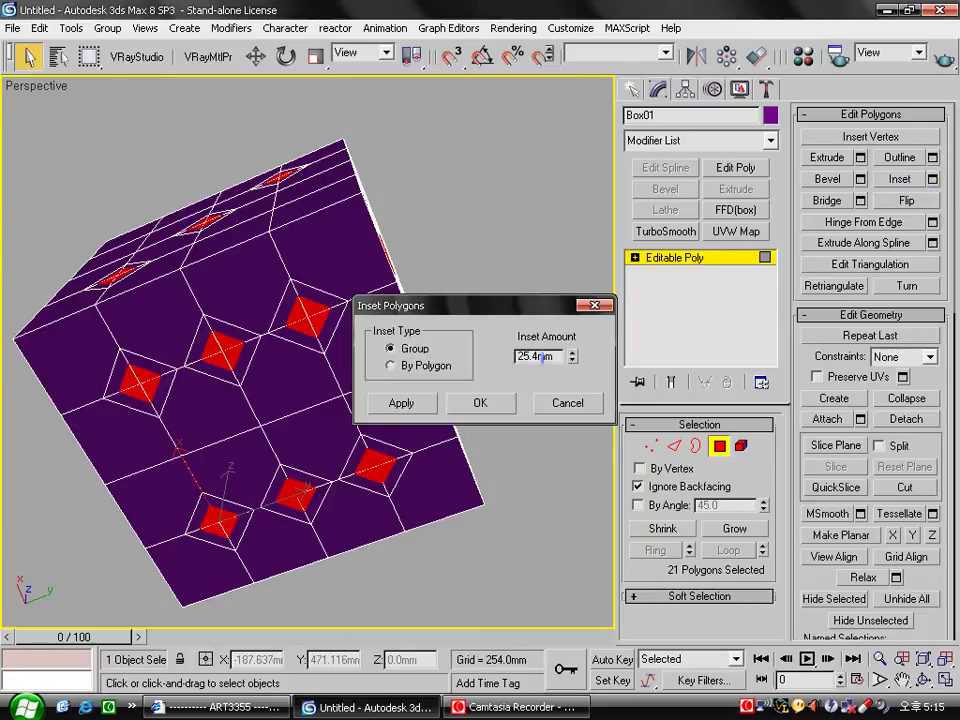
left_click_drag(558, 356, 462, 358)
type("0.")
type("5")
key("Return")
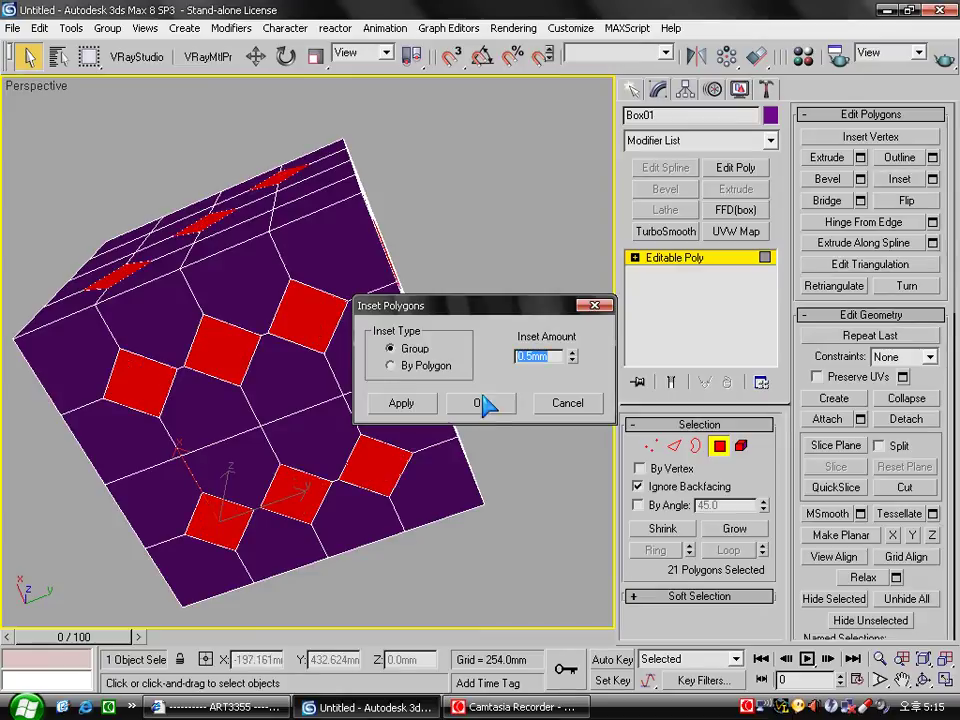
left_click(485, 403)
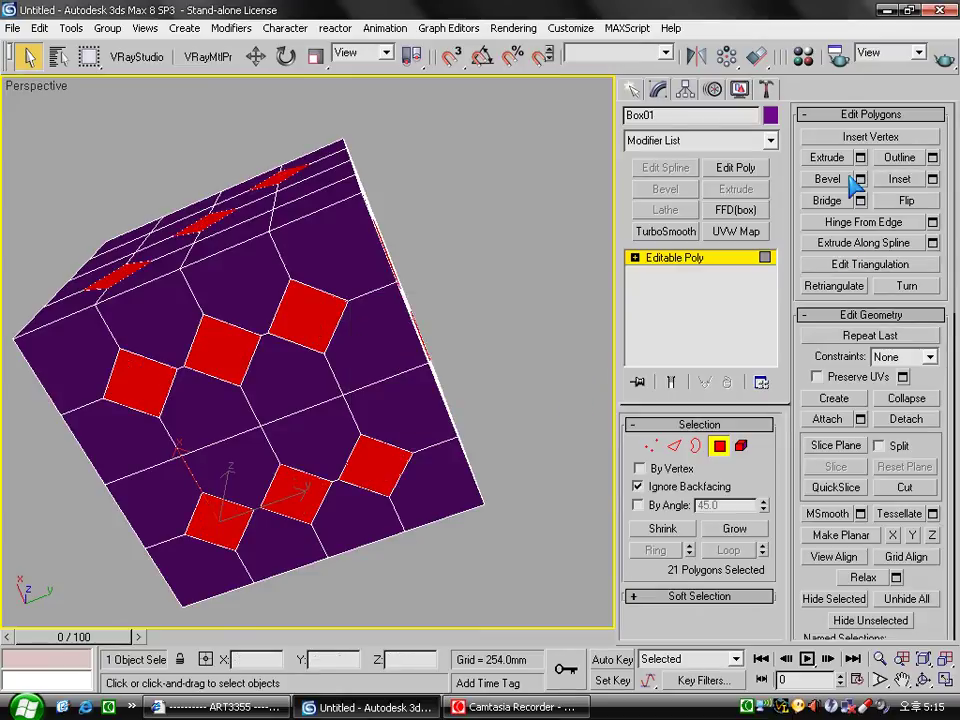
Bevel the pips with -2.7mm height and -10mm outline to recess them.
left_click(858, 179)
left_click_drag(562, 349, 453, 353)
type("1")
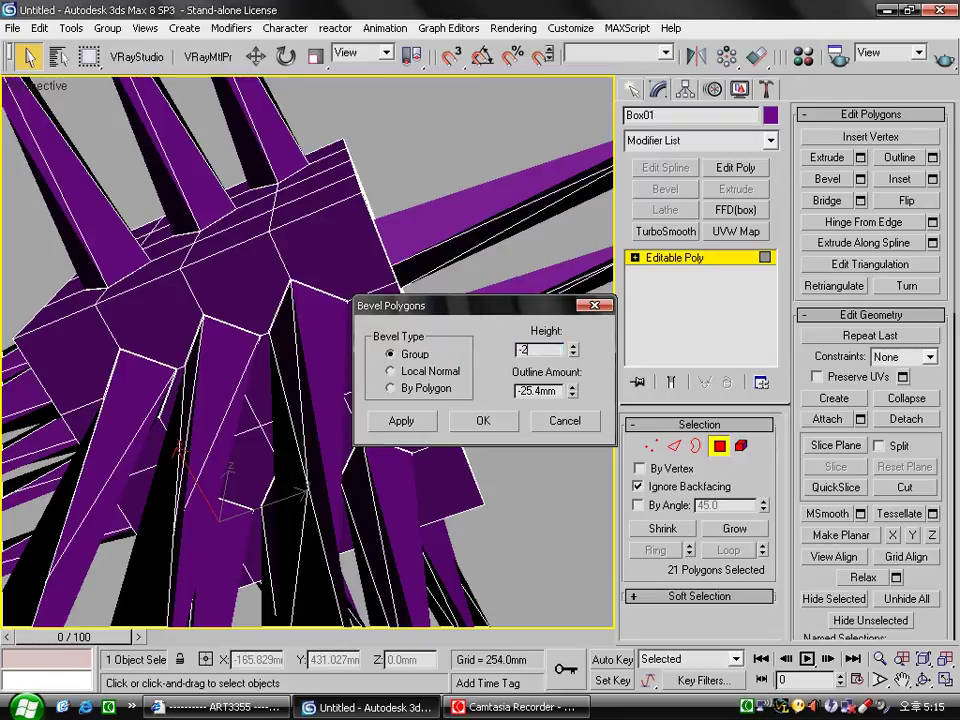
key("Tab")
key("BackSpace")
key("Return")
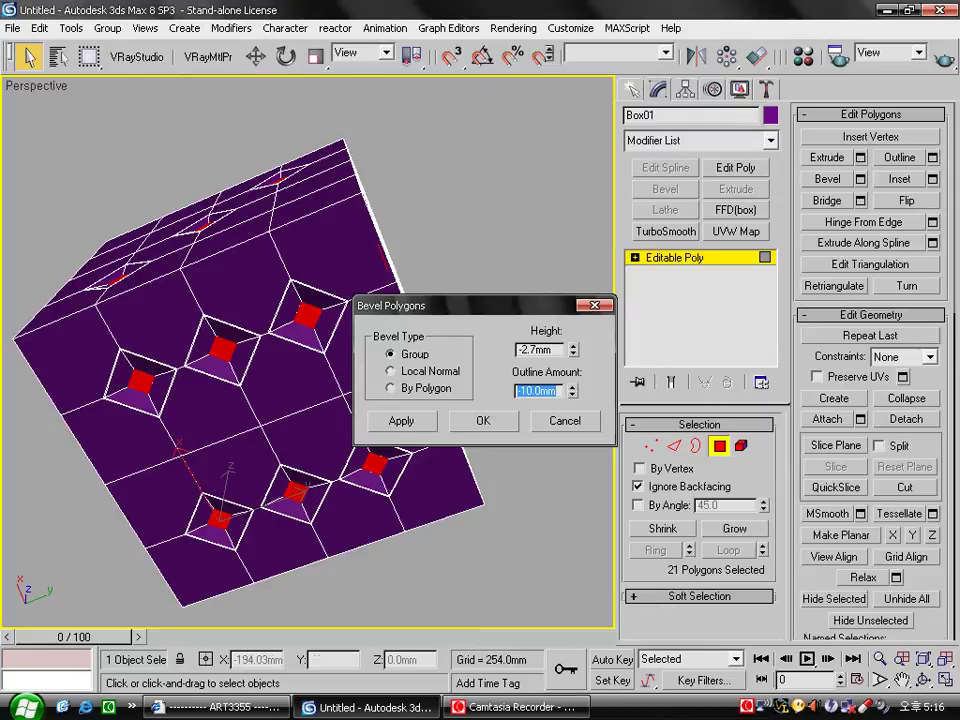
left_click(485, 421)
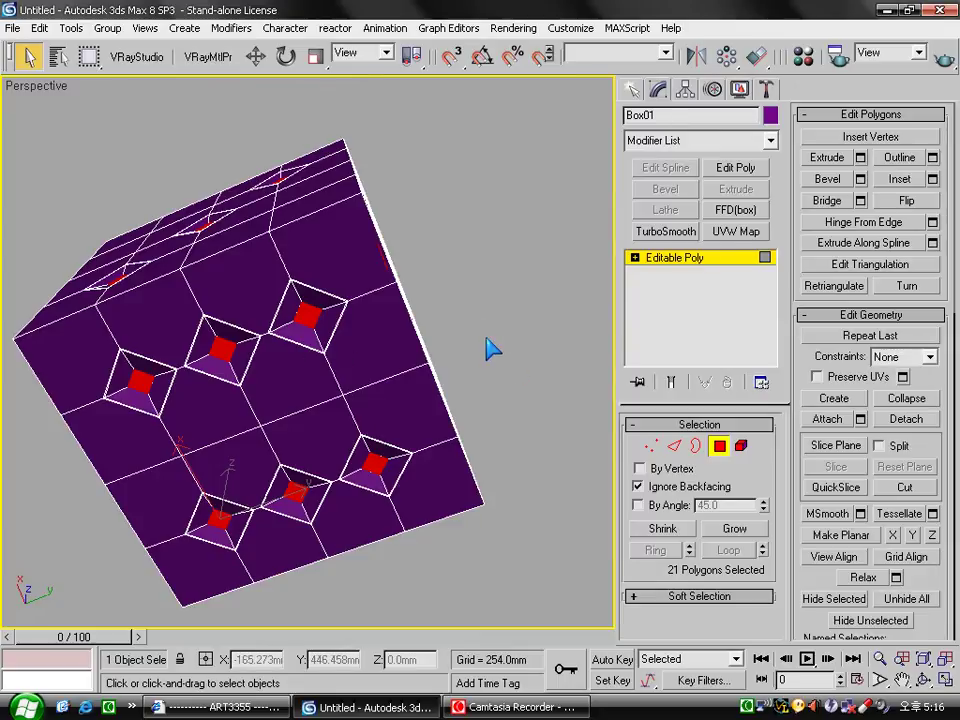
Give the grown 105 pip polygons ID 2 and the inverted 180 polygons ID 1.
left_click(733, 529)
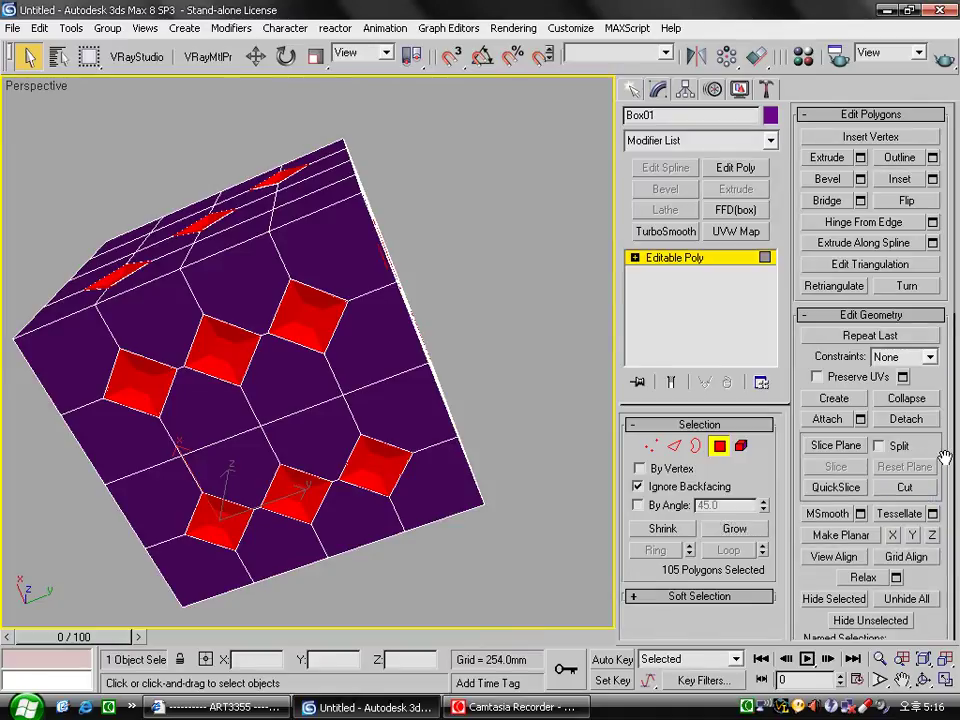
left_click_drag(928, 514, 943, 143)
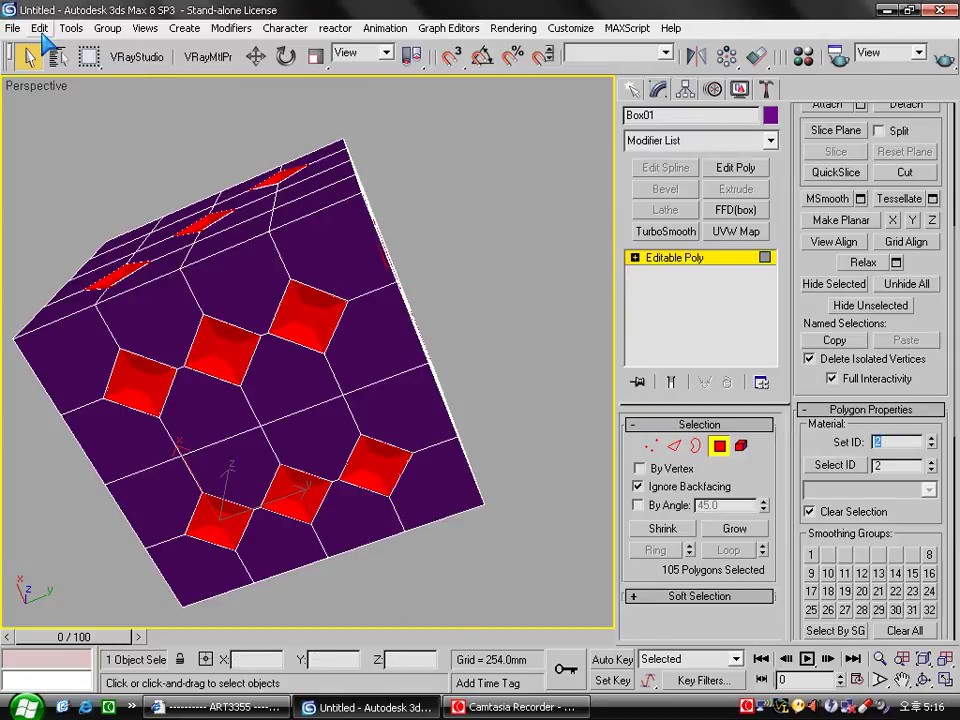
left_click(42, 28)
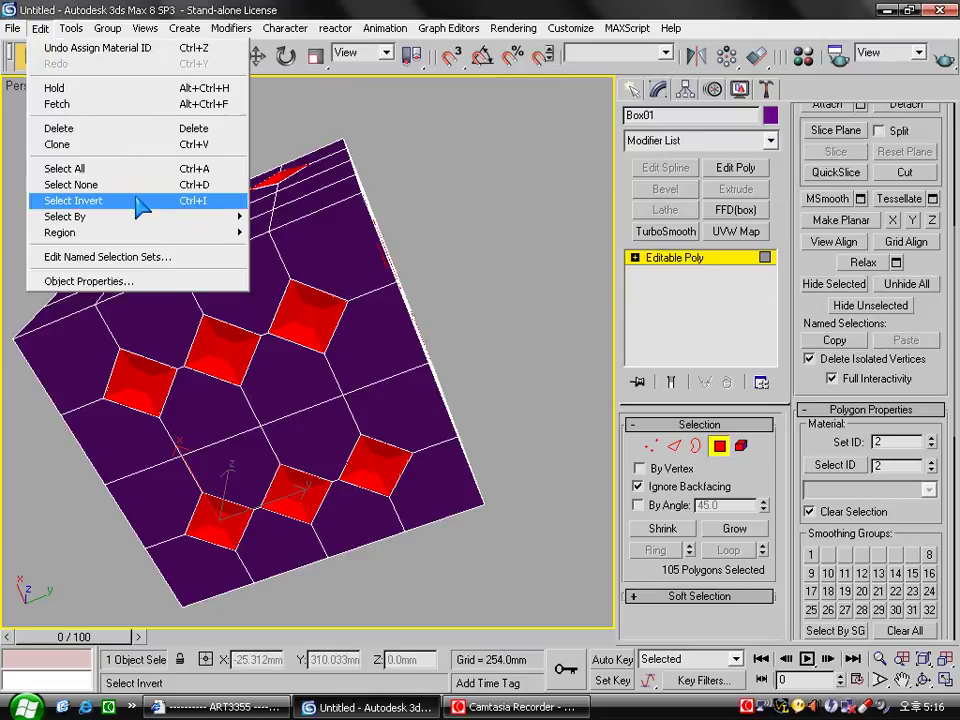
left_click(135, 200)
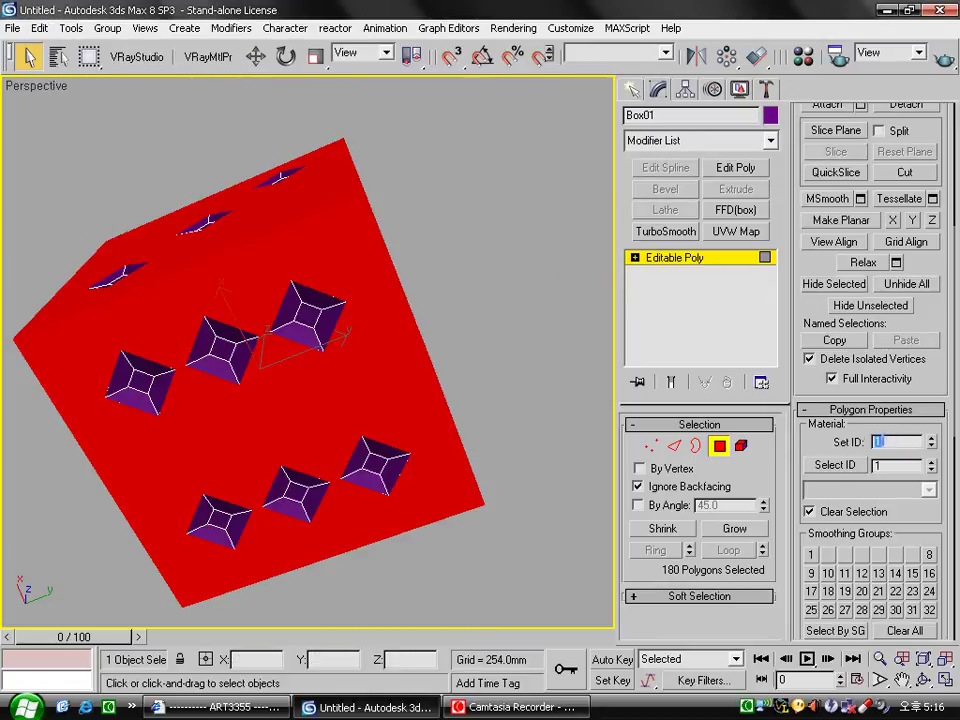
left_click(526, 378)
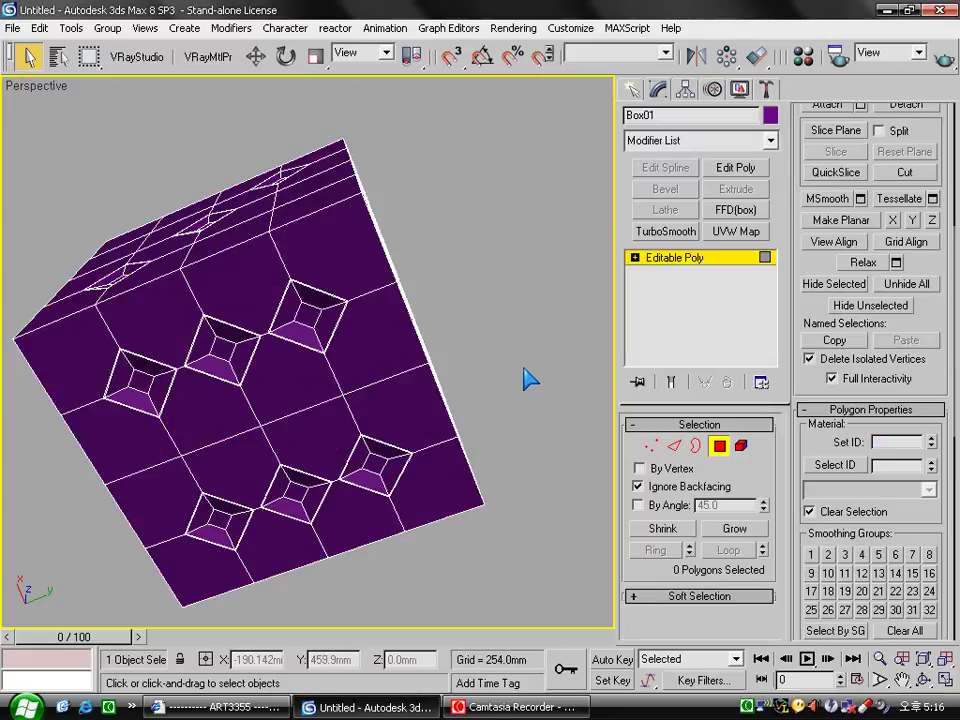
left_click(651, 446)
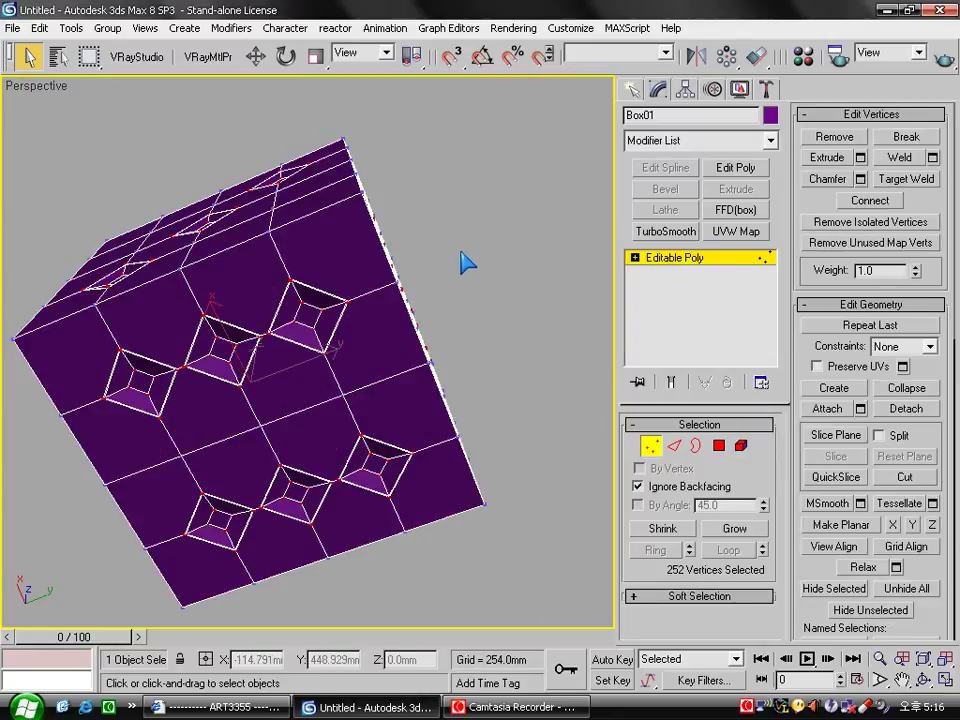
Select all eight corner vertices of the cube.
mouse_move(403, 264)
middle_mouse_down("alt")
mouse_move(333, 316)
mouse_move(450, 250)
middle_mouse_up("alt")
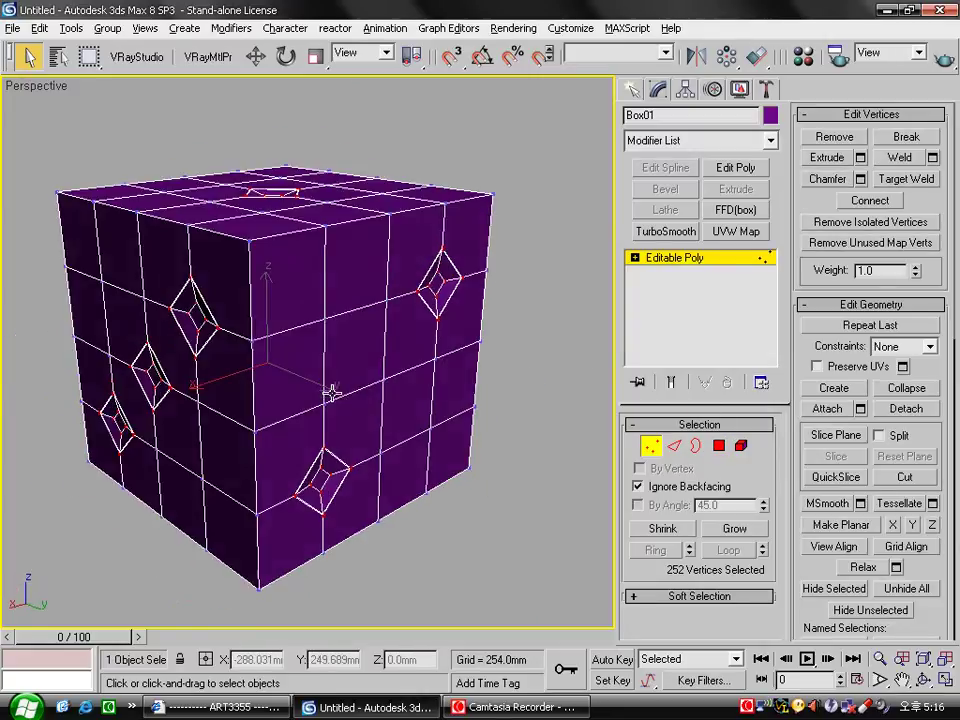
left_click(514, 317)
left_click(249, 252)
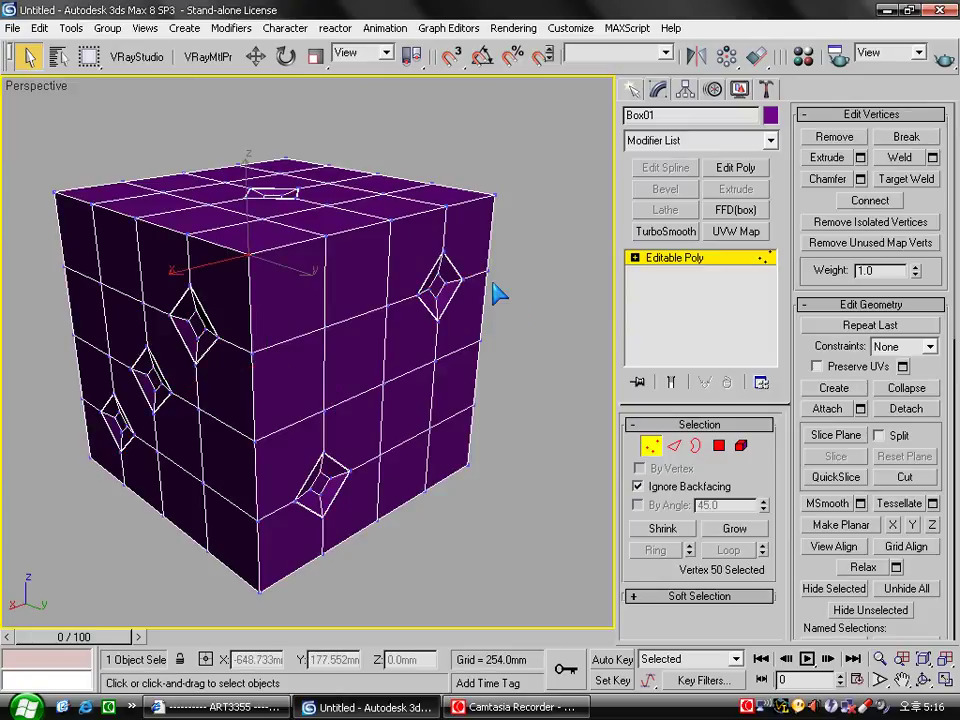
left_click(493, 197, "ctrl")
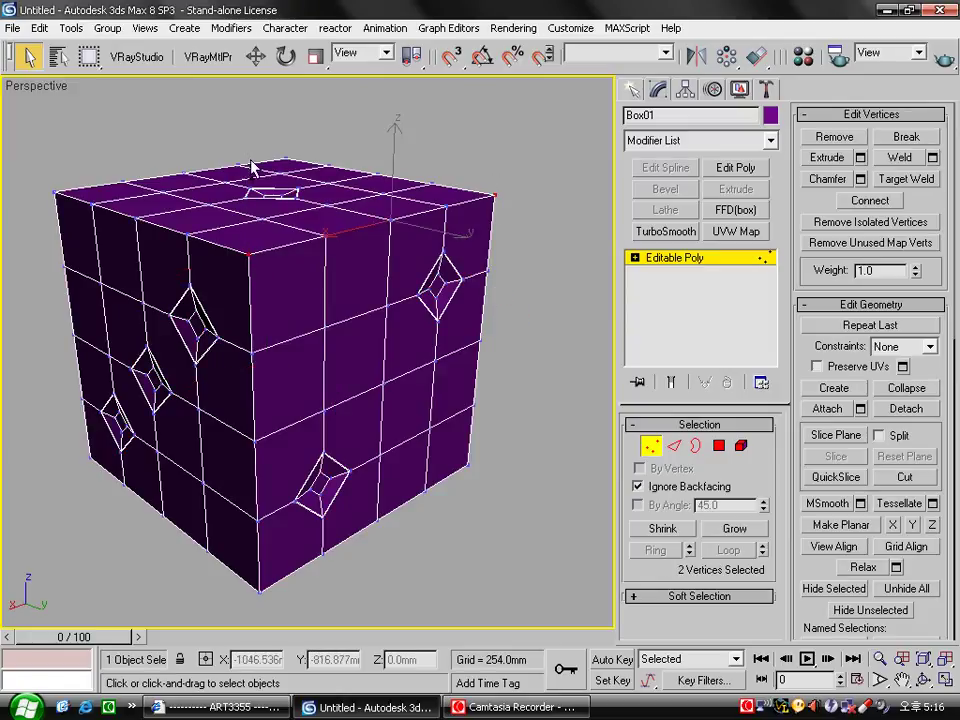
left_click(285, 157, "ctrl")
left_click(55, 192, "ctrl")
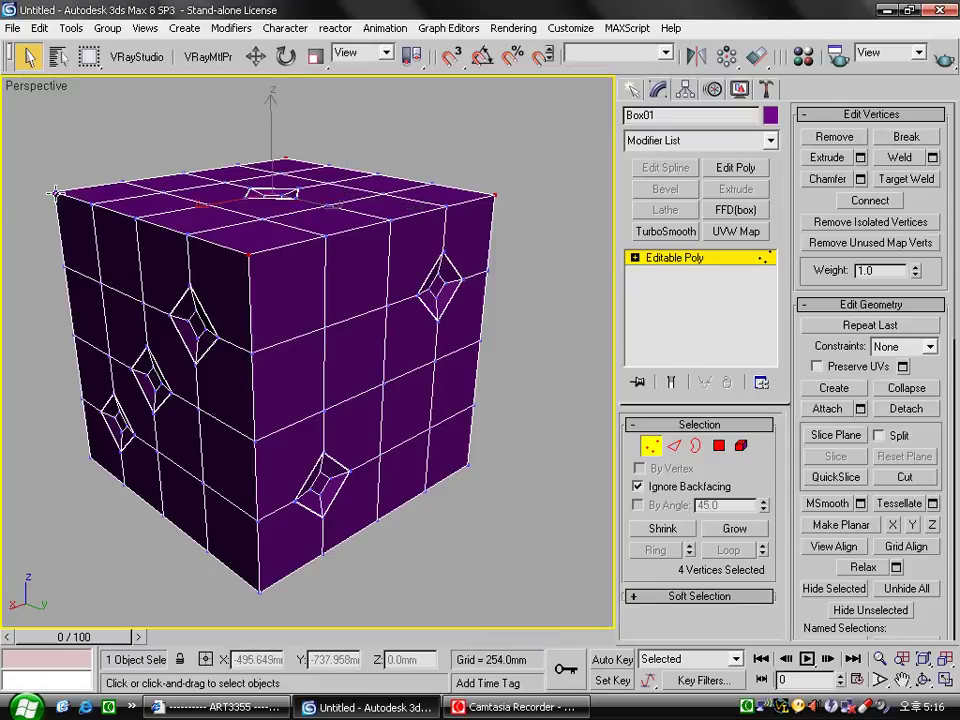
left_click(87, 459, "ctrl")
left_click(259, 592, "ctrl")
left_click(468, 464, "ctrl")
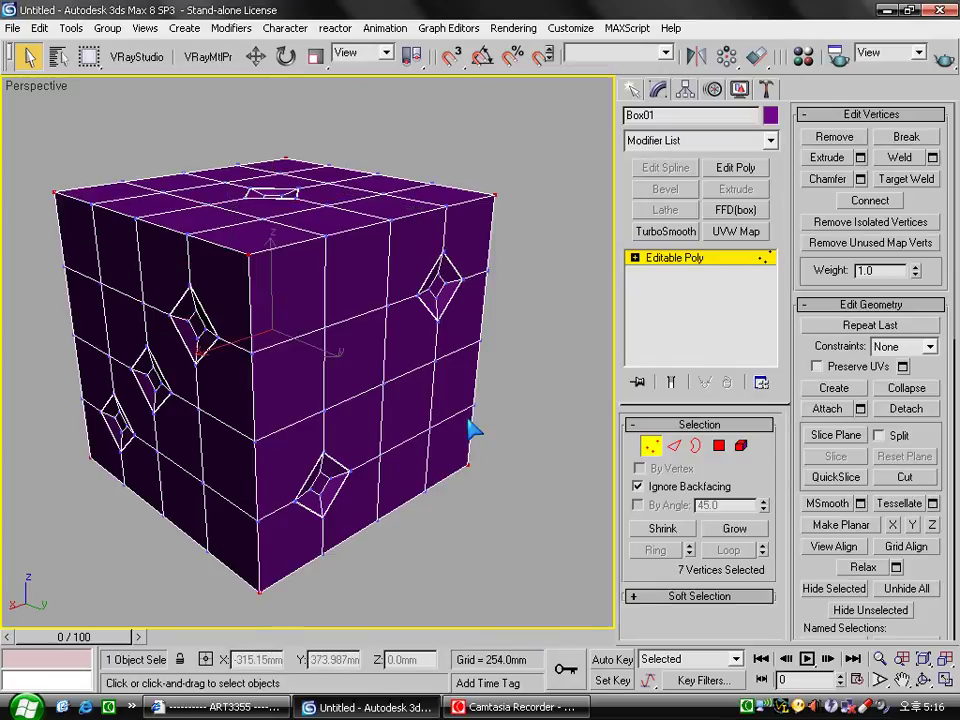
middle_click_drag(476, 426, 120, 385, "alt")
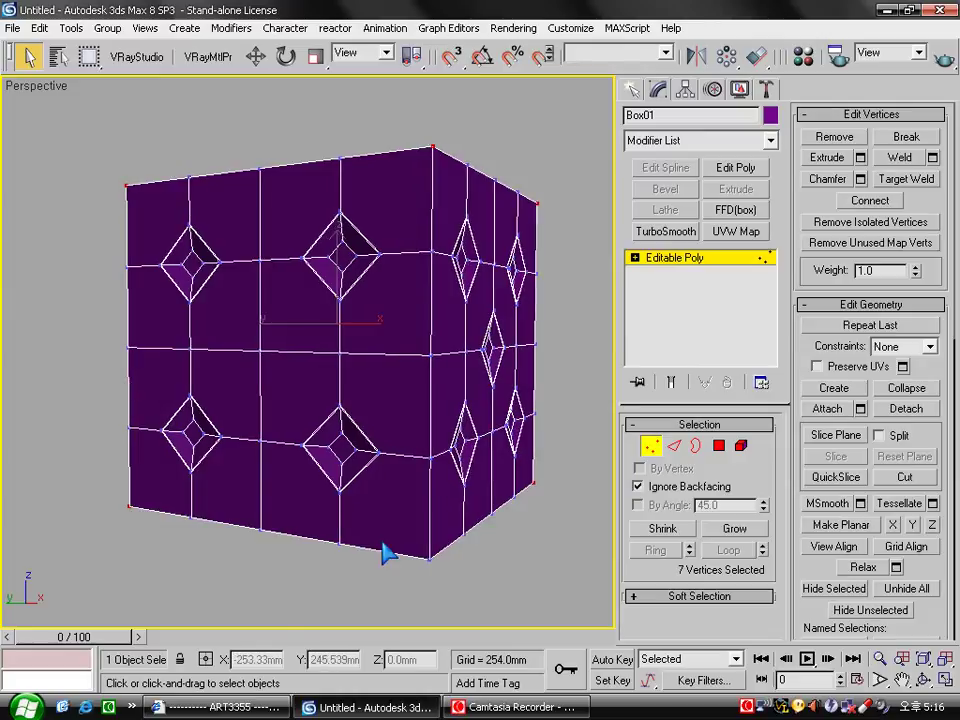
left_click(430, 557, "ctrl")
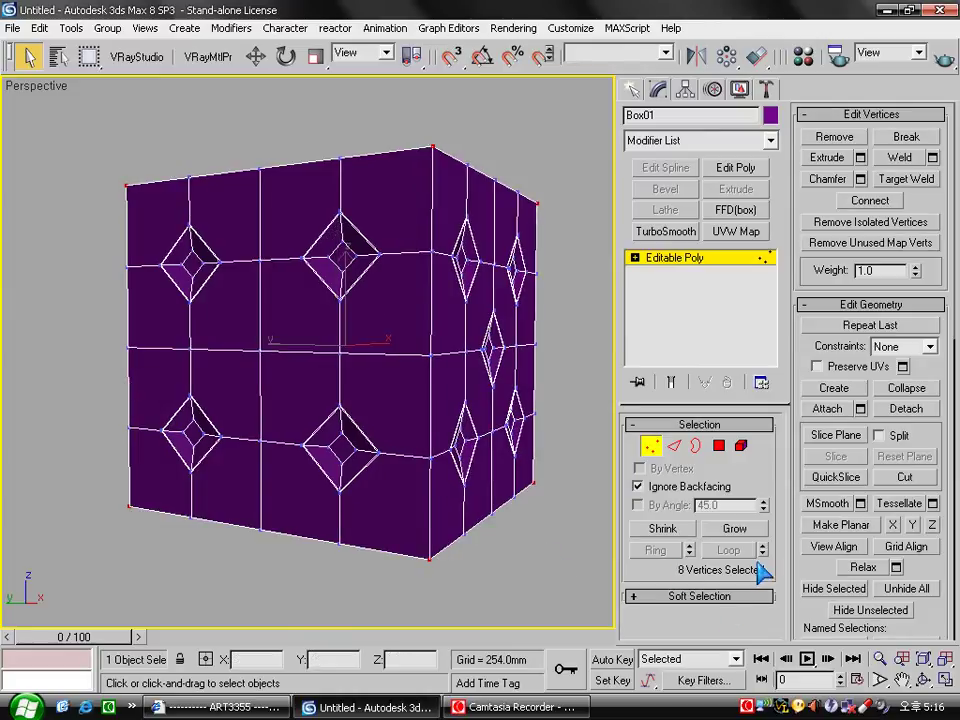
Chamfer the eight corner vertices by 25mm.
left_click(859, 179)
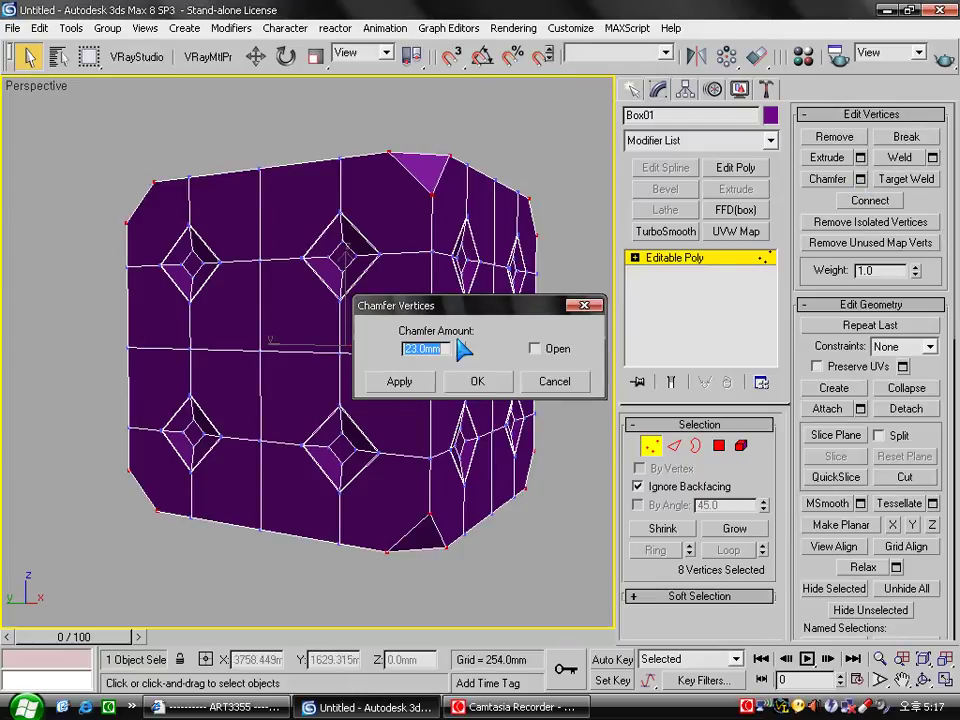
type("1")
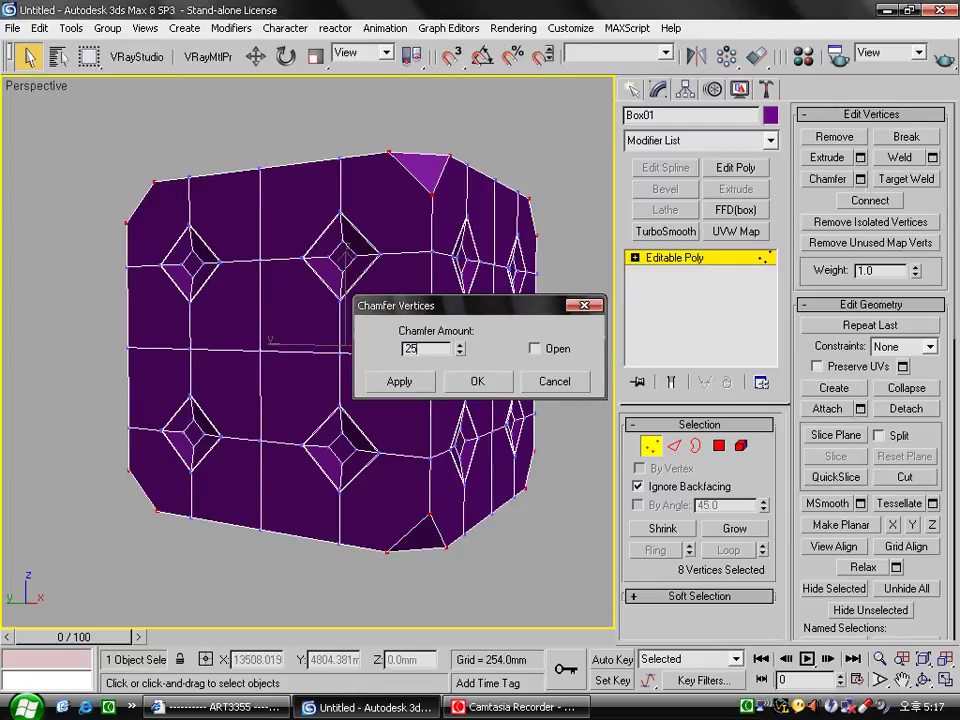
left_click(478, 384)
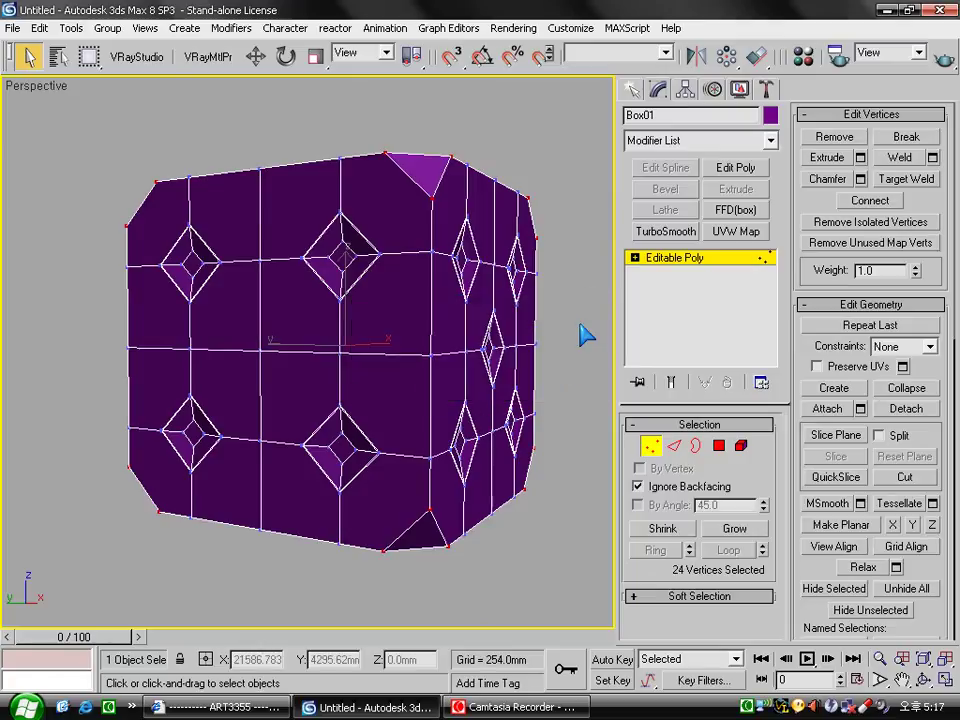
left_click(674, 446)
middle_click_drag(575, 297, 522, 328)
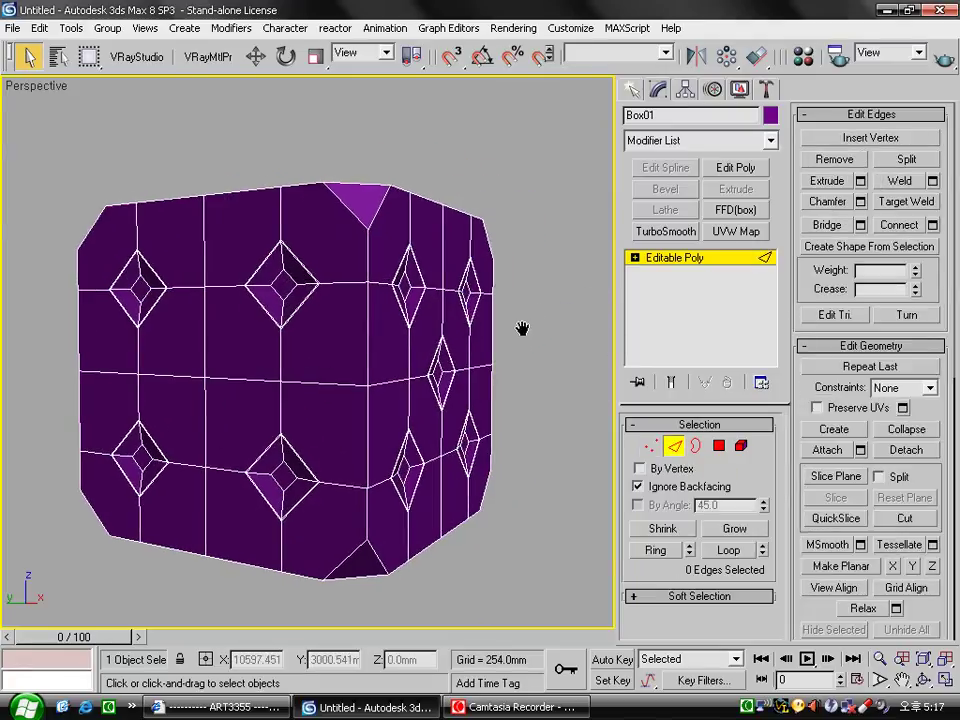
Select the corner edges and extend them into 48 border edge loops.
left_click(369, 260)
left_click(301, 184, "ctrl")
left_click(396, 187, "ctrl")
left_click(405, 569, "ctrl")
left_click(314, 576, "ctrl")
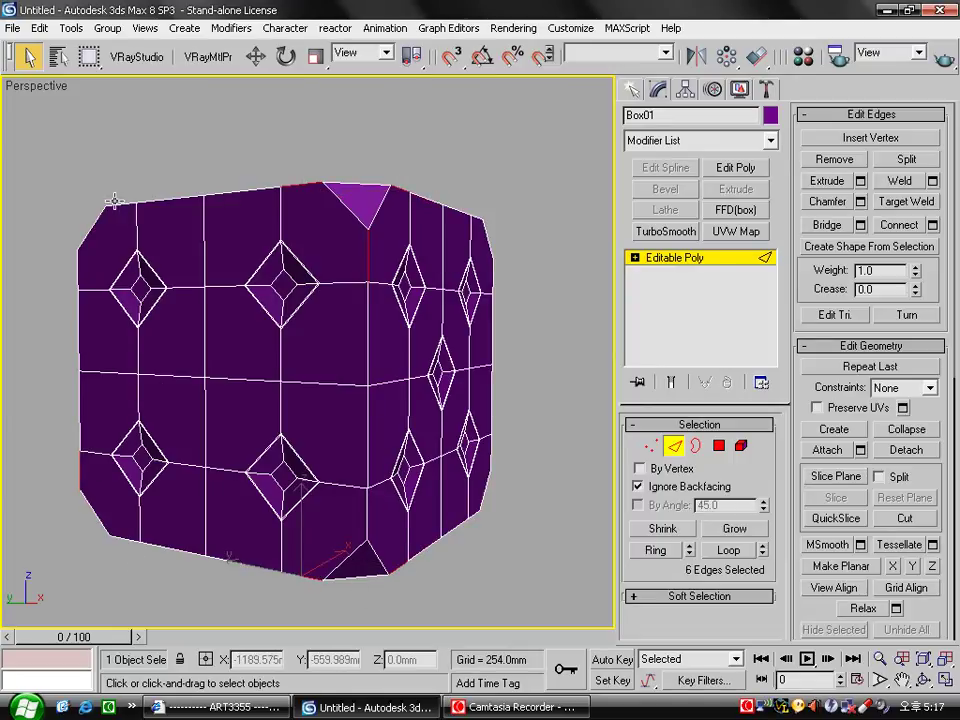
left_click(491, 276, "ctrl")
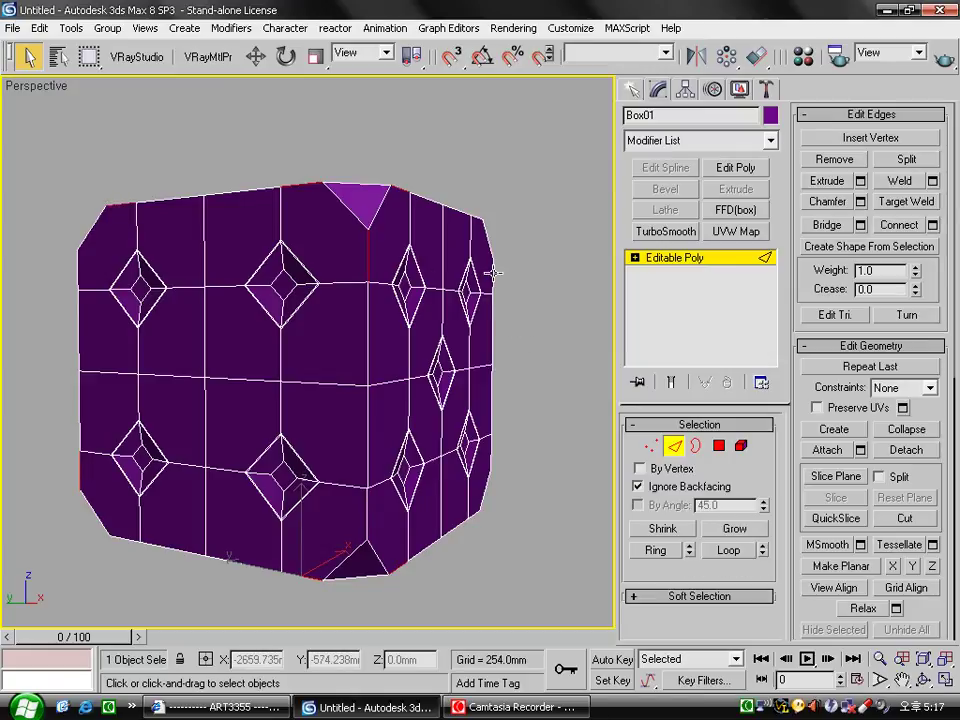
mouse_move(475, 475)
middle_mouse_down("alt")
mouse_move(332, 431)
mouse_move(231, 461)
mouse_move(266, 414)
middle_mouse_up("alt")
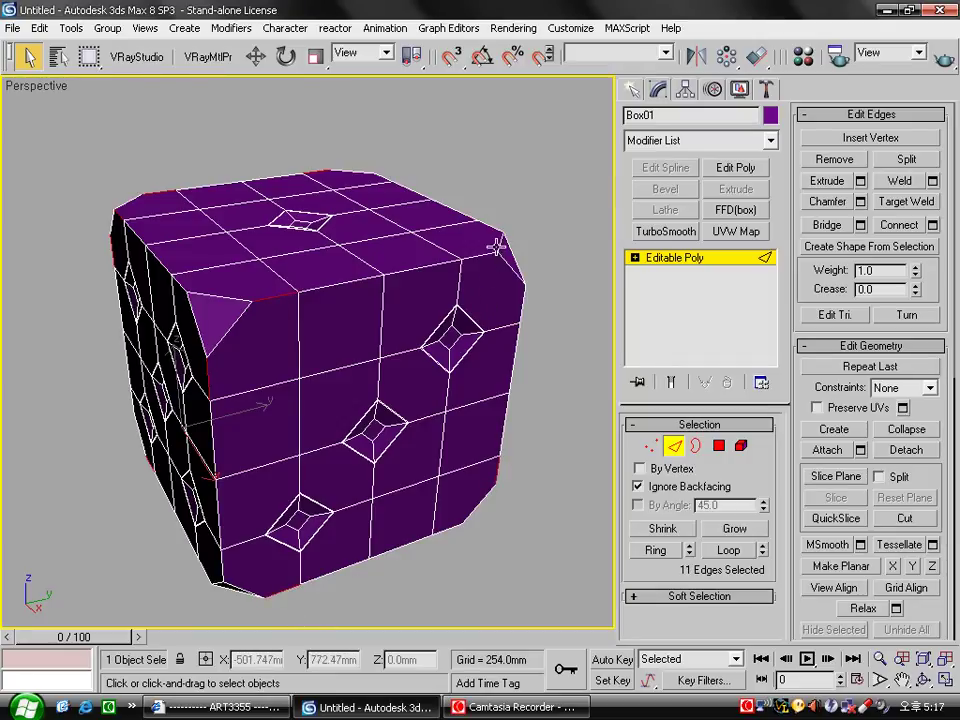
left_click(503, 440, "ctrl")
mouse_move(499, 482)
middle_mouse_down("alt")
mouse_move(422, 430)
mouse_move(345, 355)
middle_mouse_up("alt")
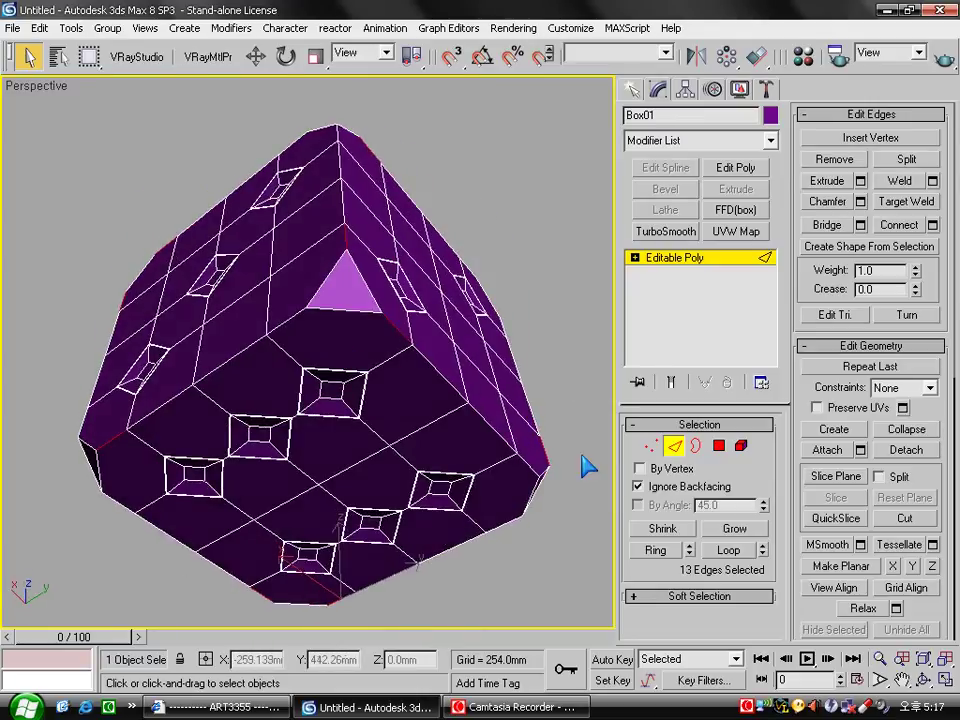
left_click(729, 551)
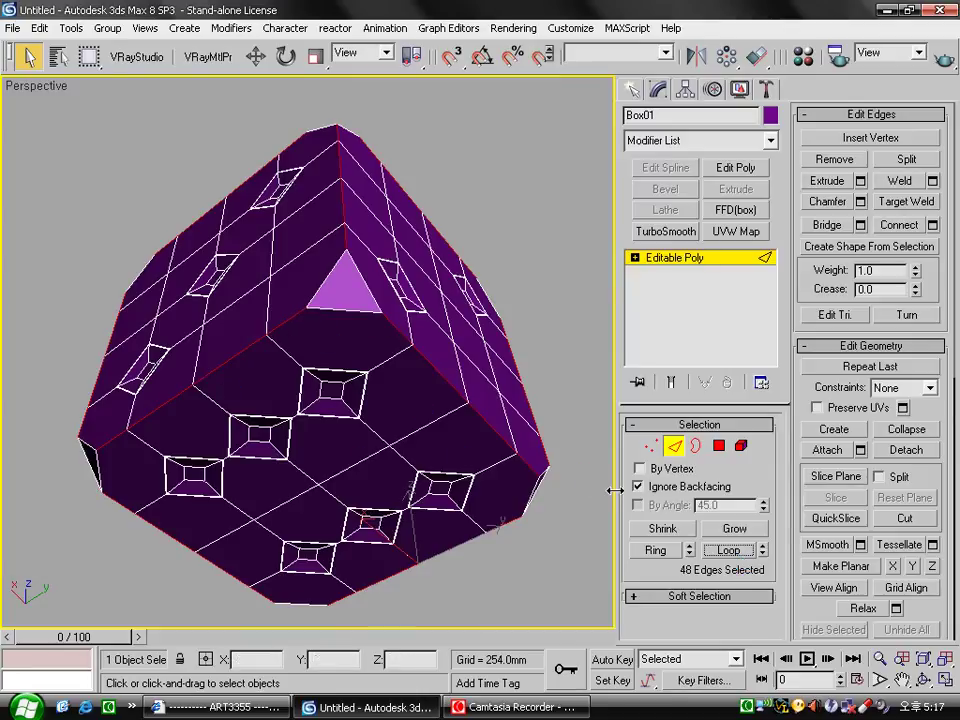
Chamfer the 48 selected edges by 5 mm.
left_click(860, 201)
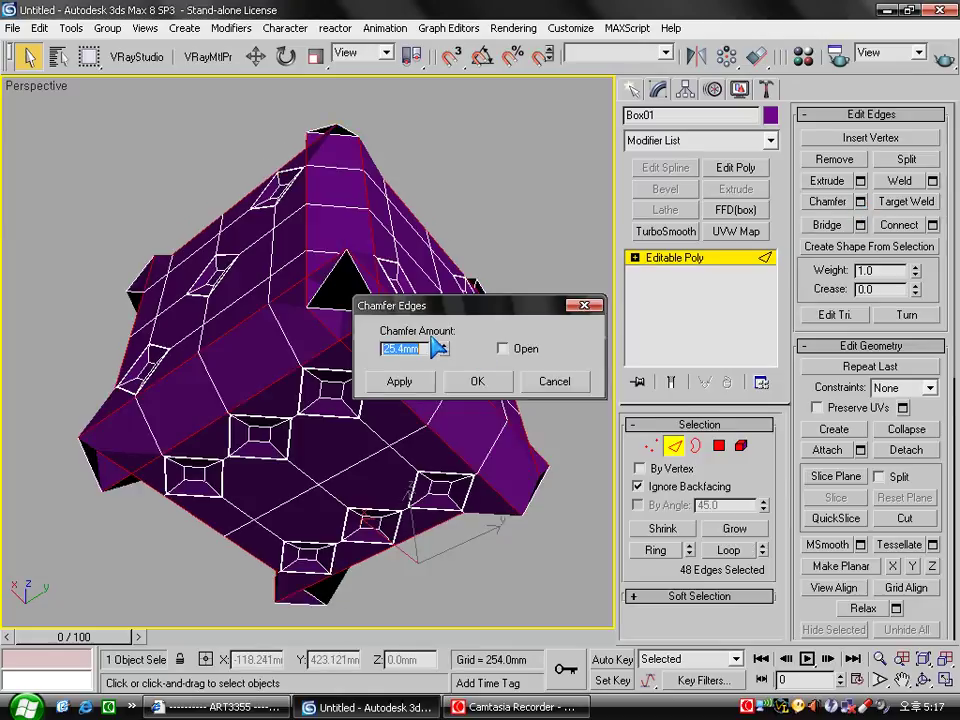
type("5")
key("Return")
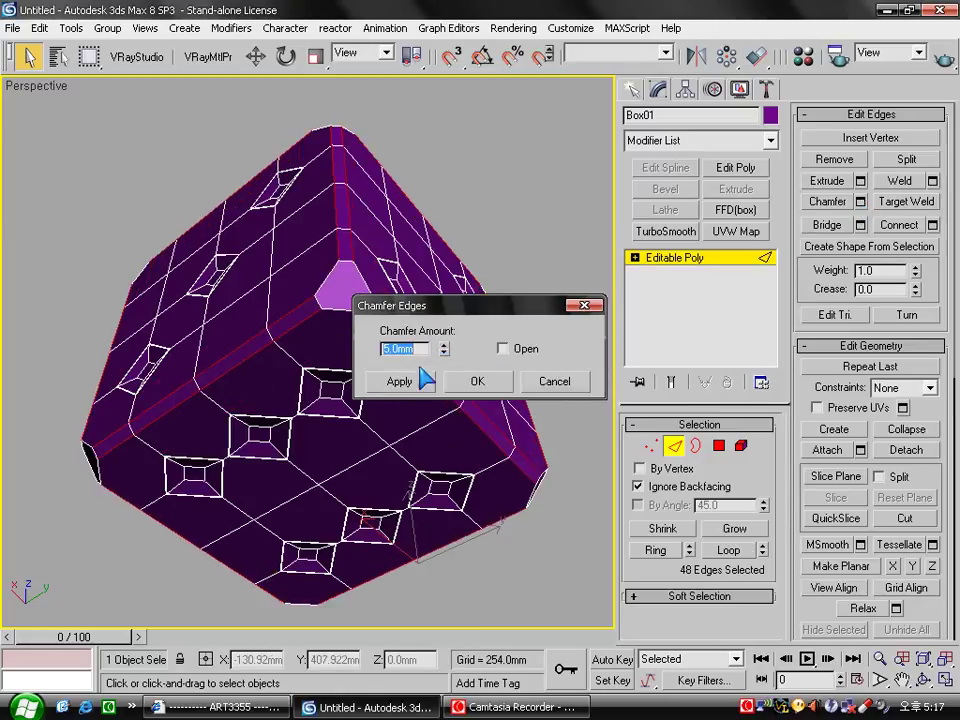
left_click(478, 382)
Enable NURMS subdivision on Box01 with 3 display iterations and deselect the die.
left_click(674, 446)
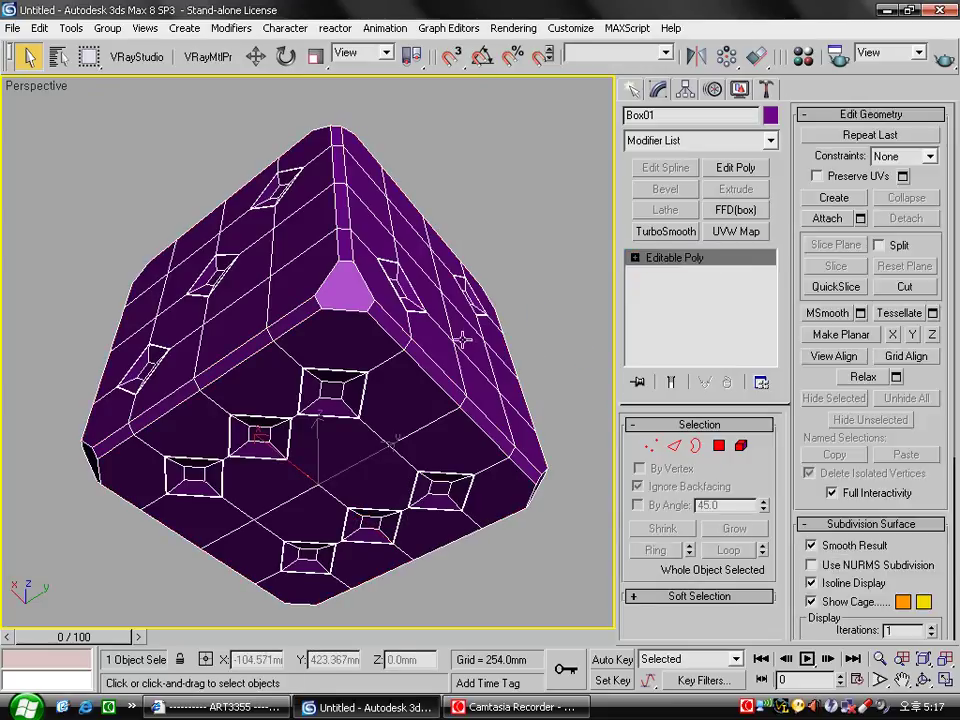
mouse_move(428, 321)
middle_mouse_down("alt")
mouse_move(388, 393)
mouse_move(574, 399)
mouse_move(574, 414)
middle_mouse_up("alt")
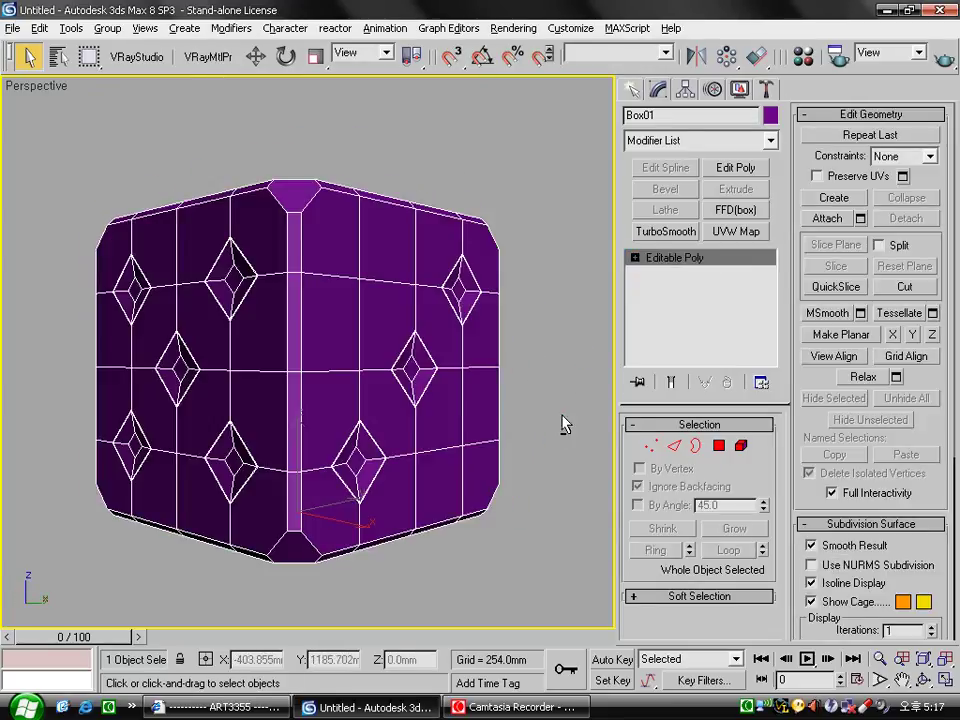
left_click_drag(800, 500, 805, 301)
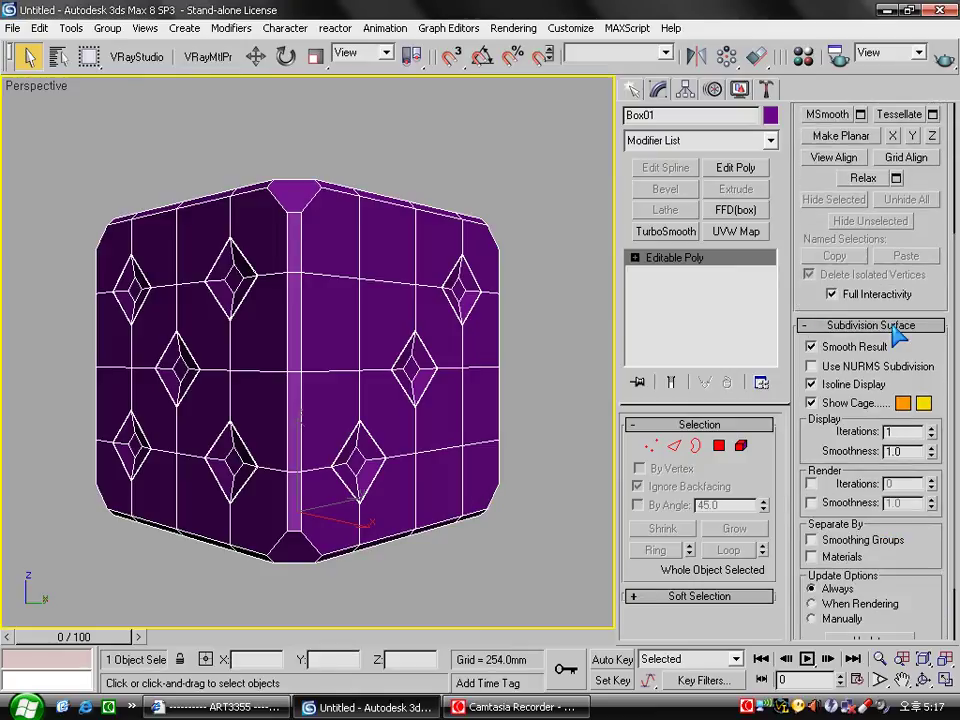
left_click(811, 366)
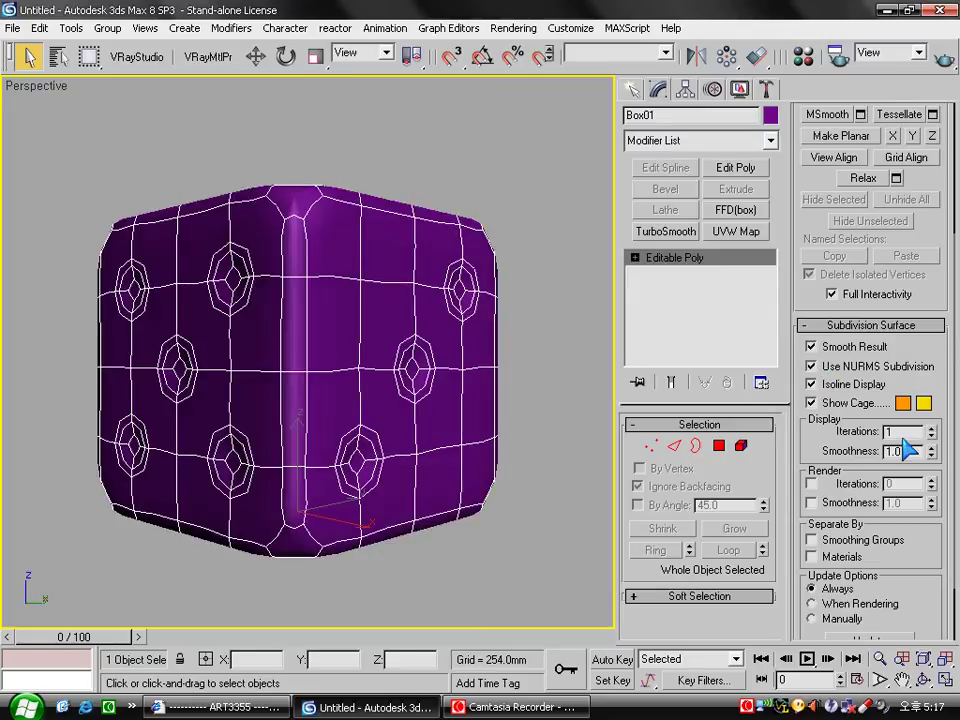
type("3")
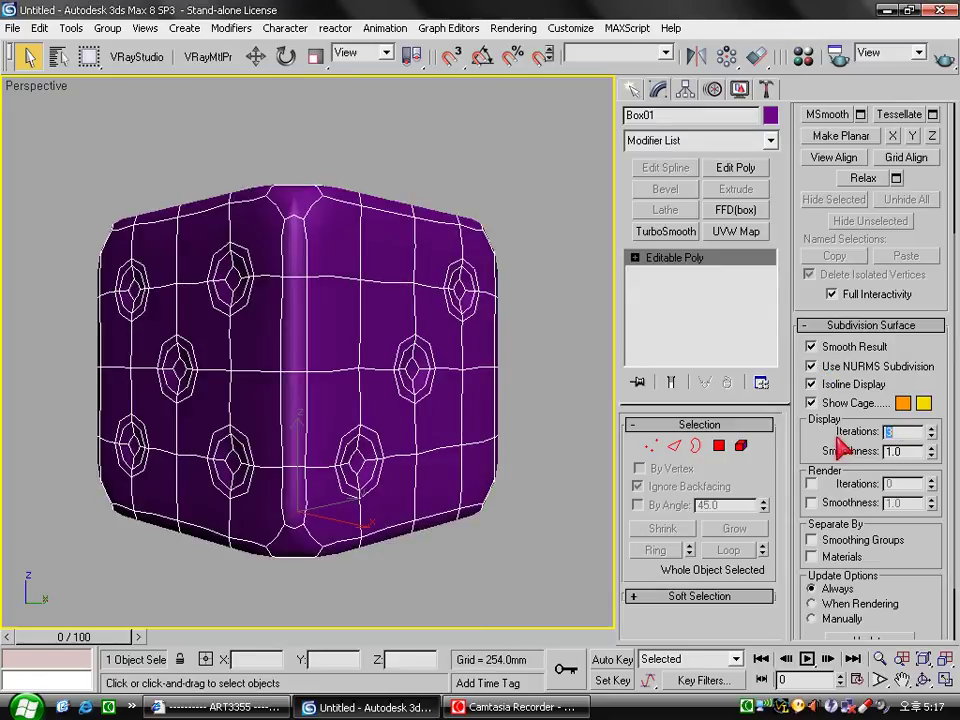
key("Return")
left_click(553, 483)
middle_click_drag(401, 428, 446, 429, "alt")
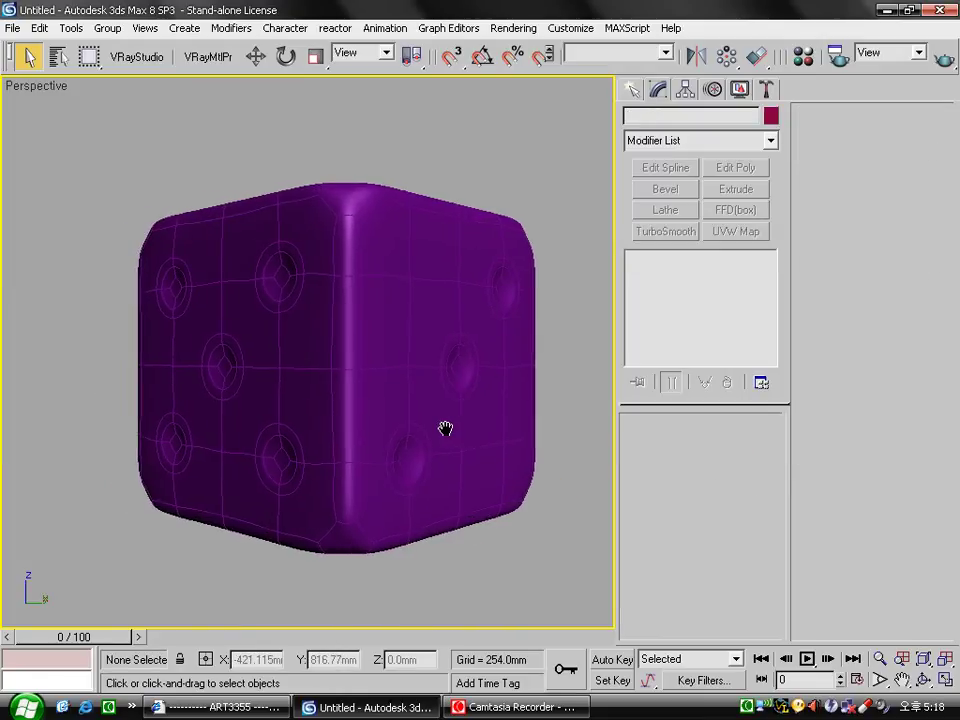
Convert material slot 02 to a Multi/Sub-Object material, keeping the old material, with 2 sub-materials.
left_click(802, 58)
left_click(643, 163)
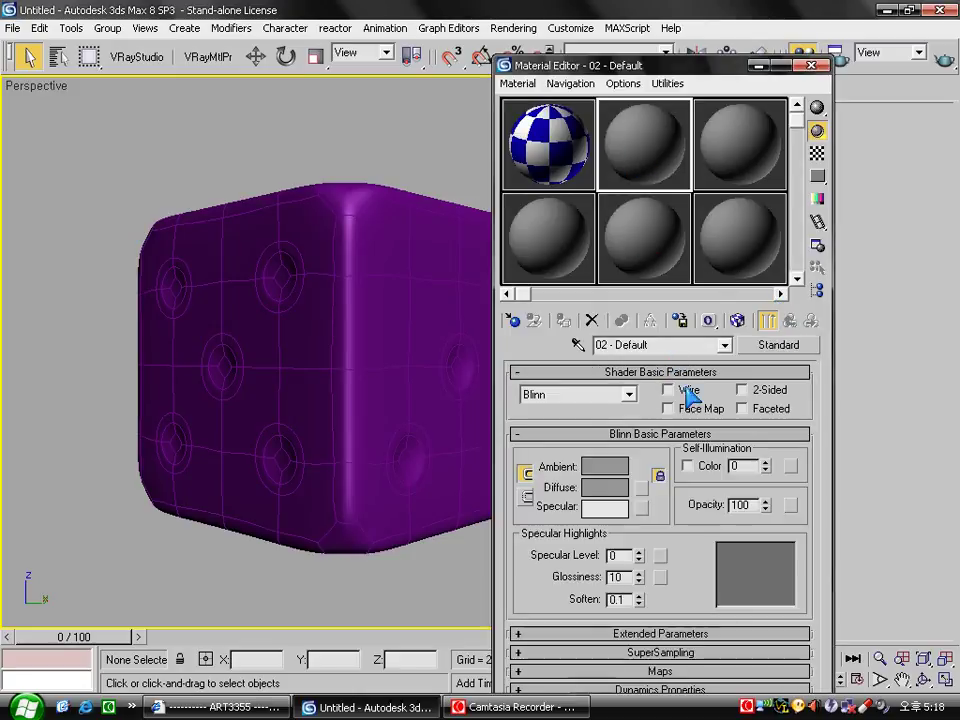
left_click(777, 346)
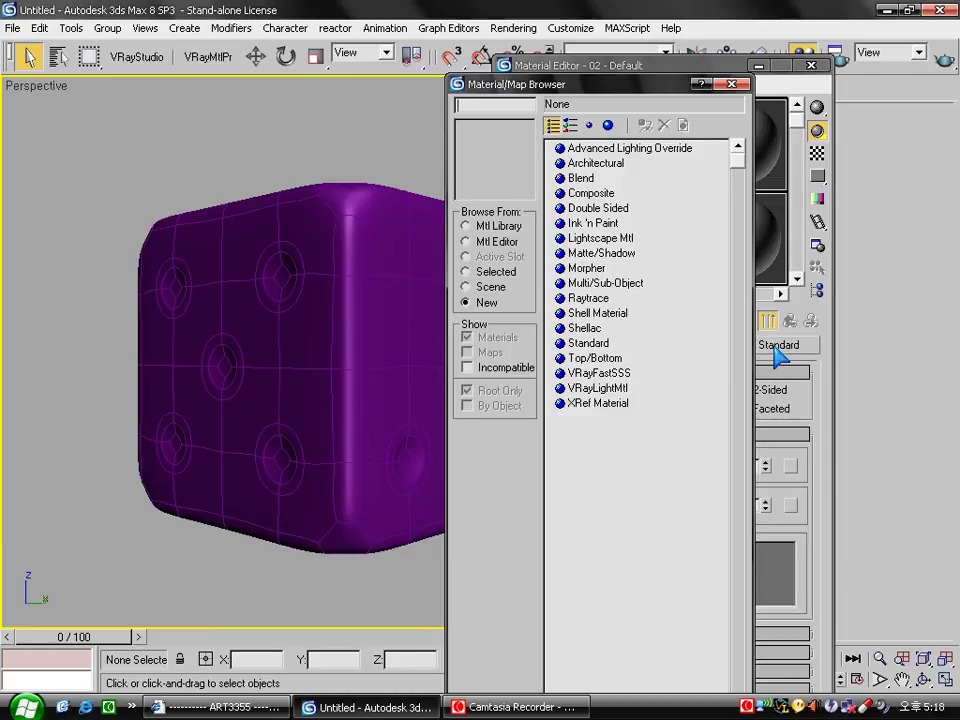
left_click(615, 284)
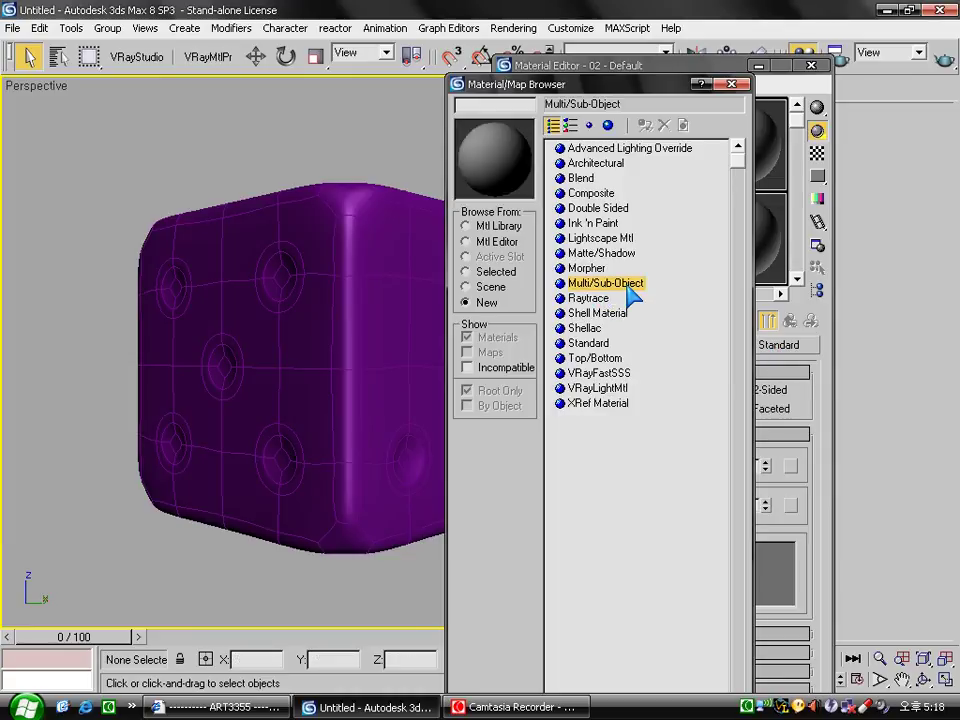
double_click(625, 285)
left_click(605, 478)
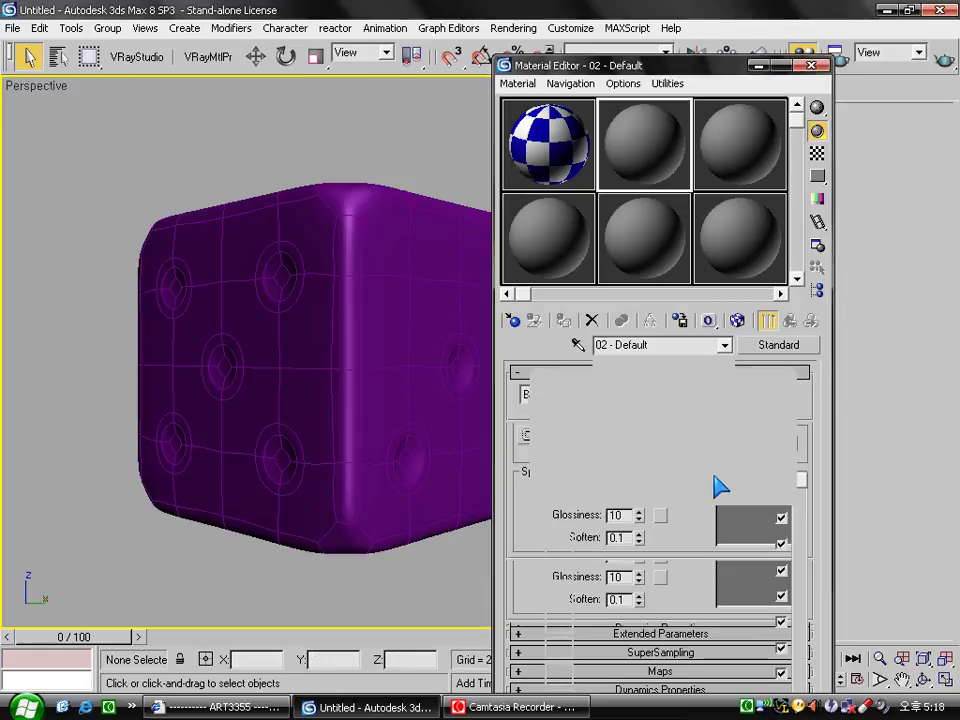
left_click(584, 396)
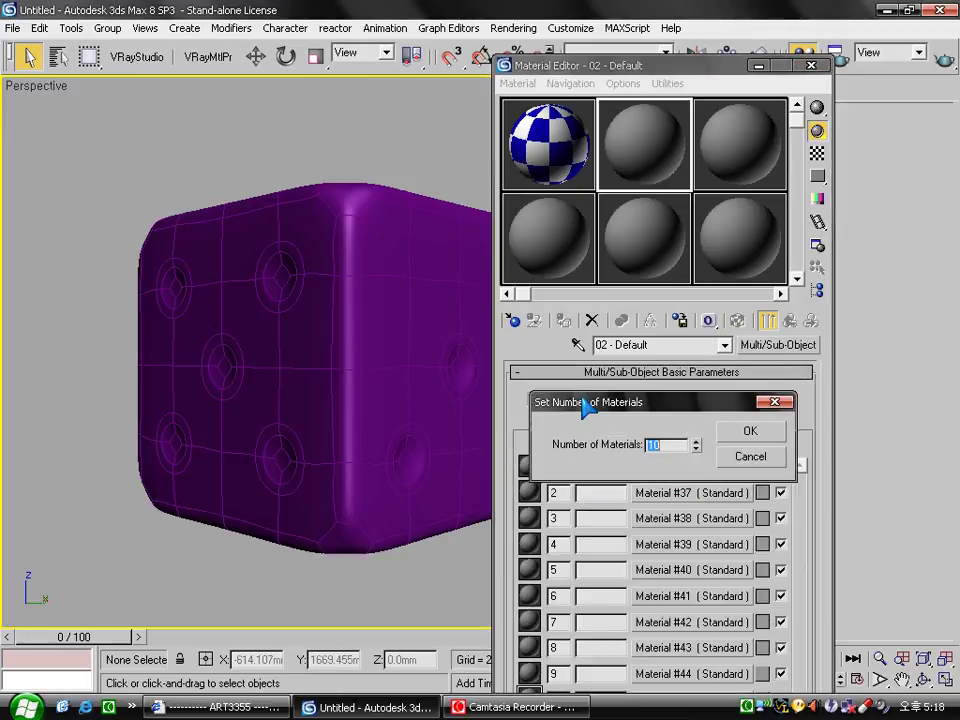
left_click(745, 432)
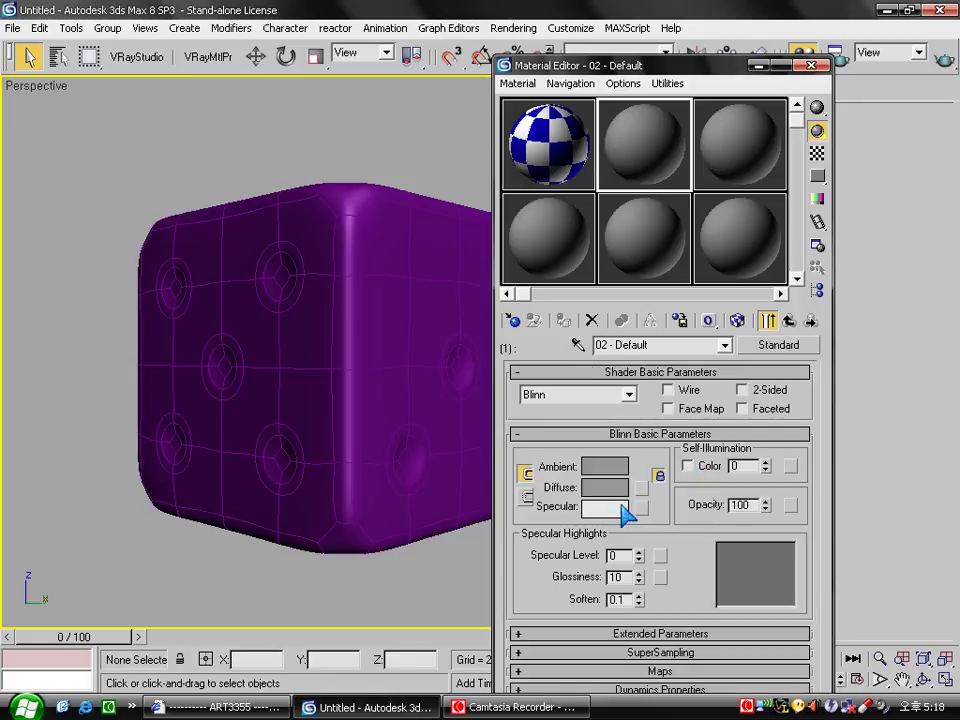
Give the first sub-material a bright green diffuse colour.
left_click(612, 488)
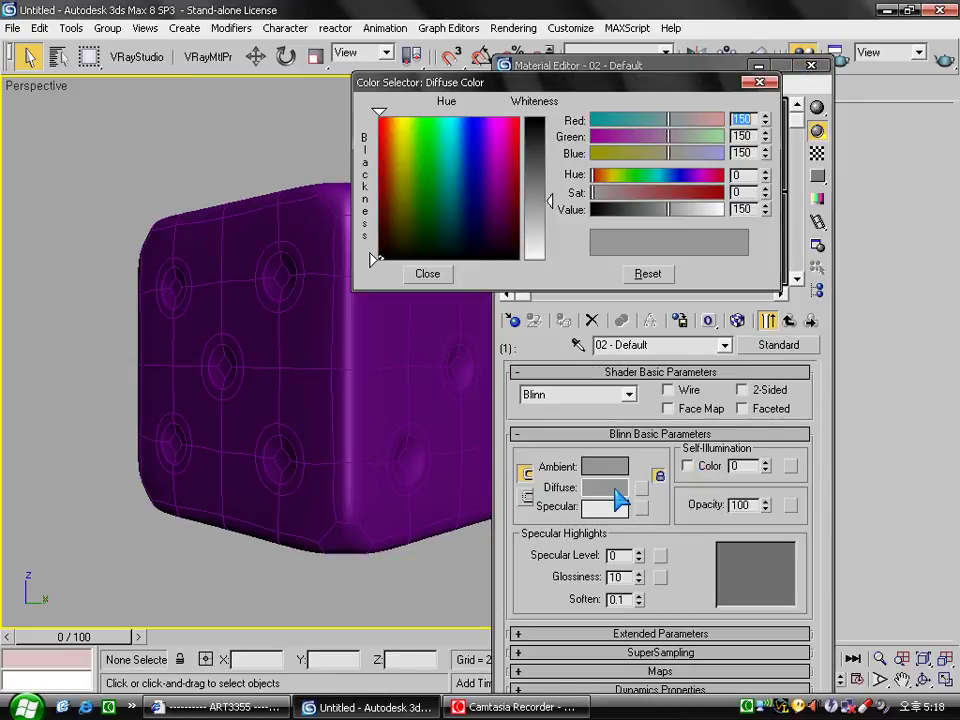
left_click(422, 124)
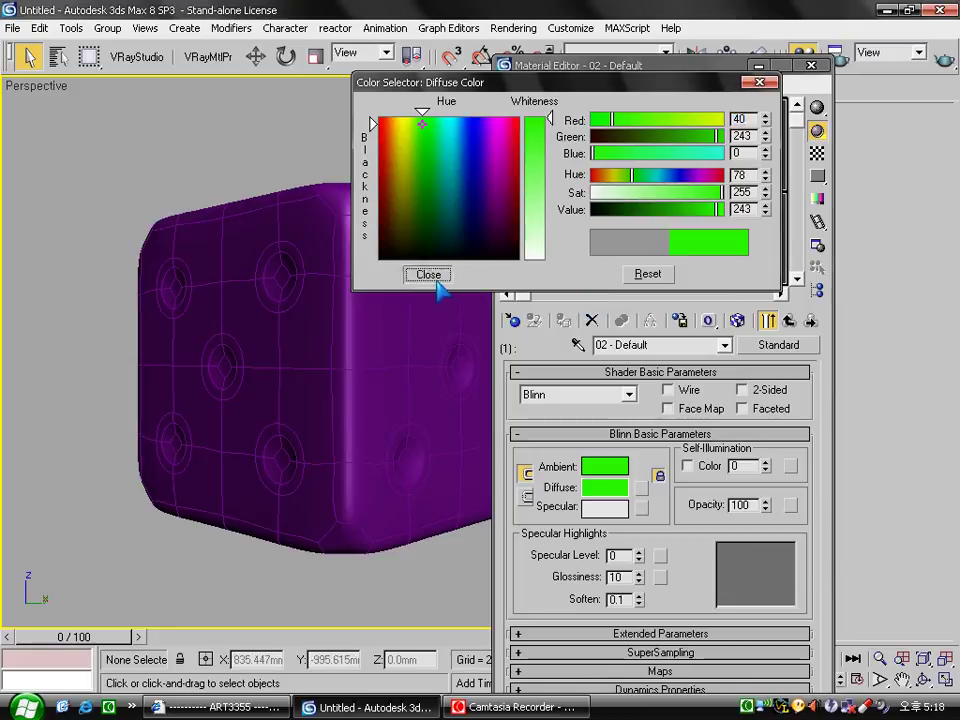
left_click(434, 276)
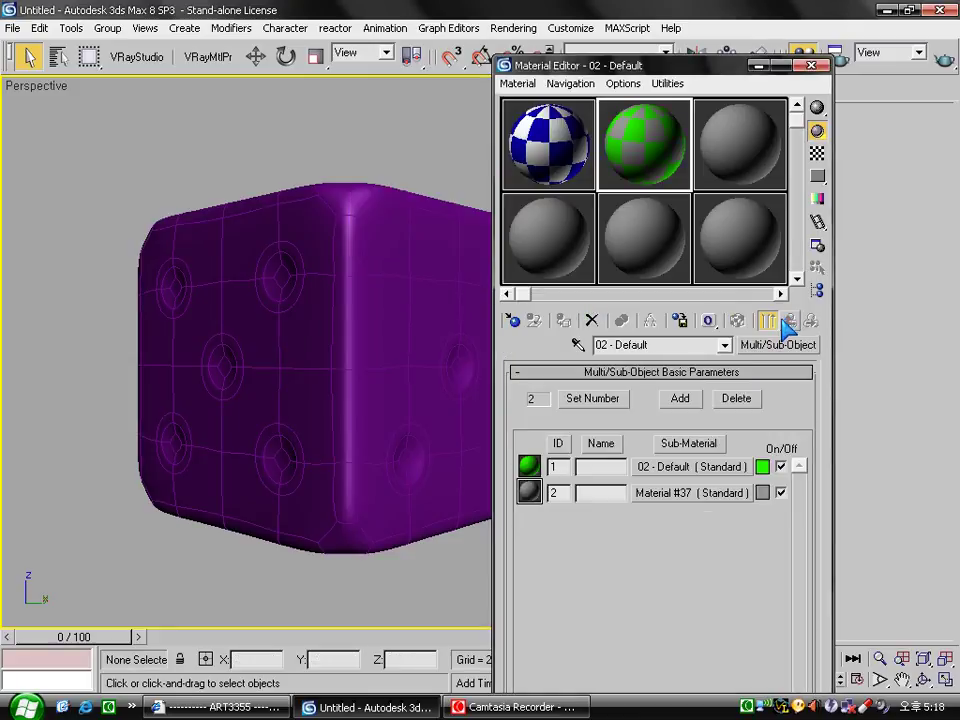
left_click(707, 498)
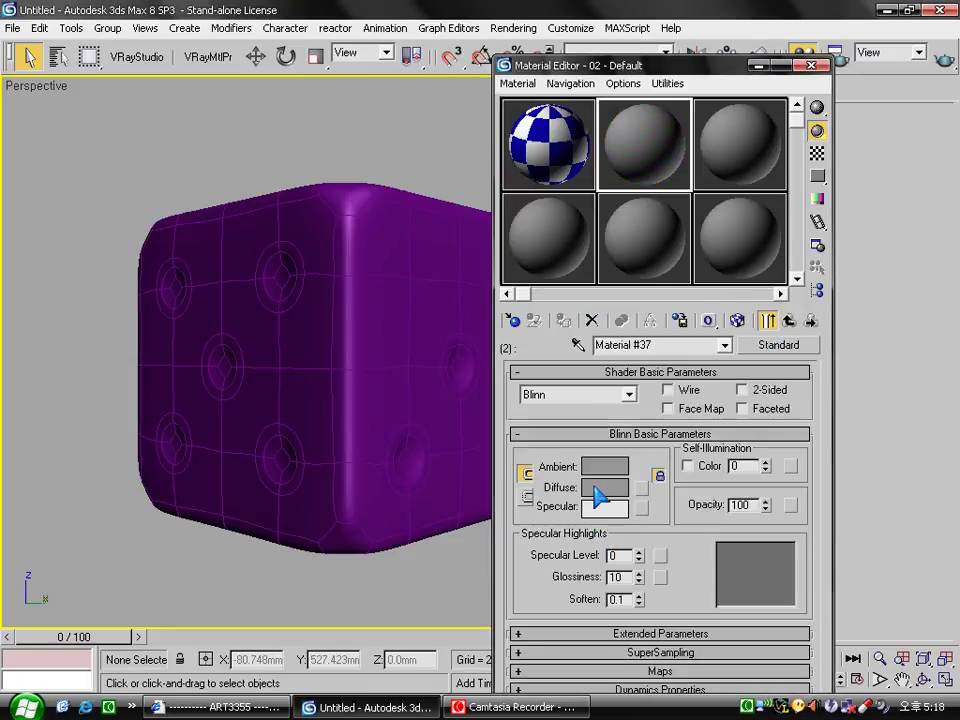
Make Material #37's diffuse colour white, return to the multi-material, and select the die.
left_click(603, 488)
left_click_drag(556, 207, 556, 117)
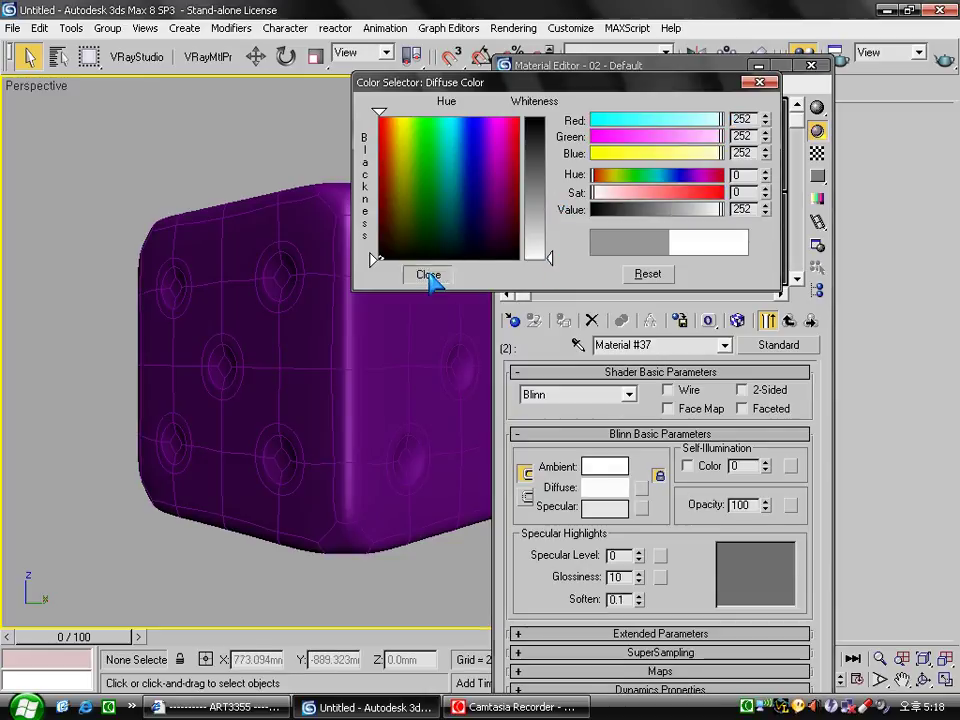
left_click(432, 274)
left_click(790, 322)
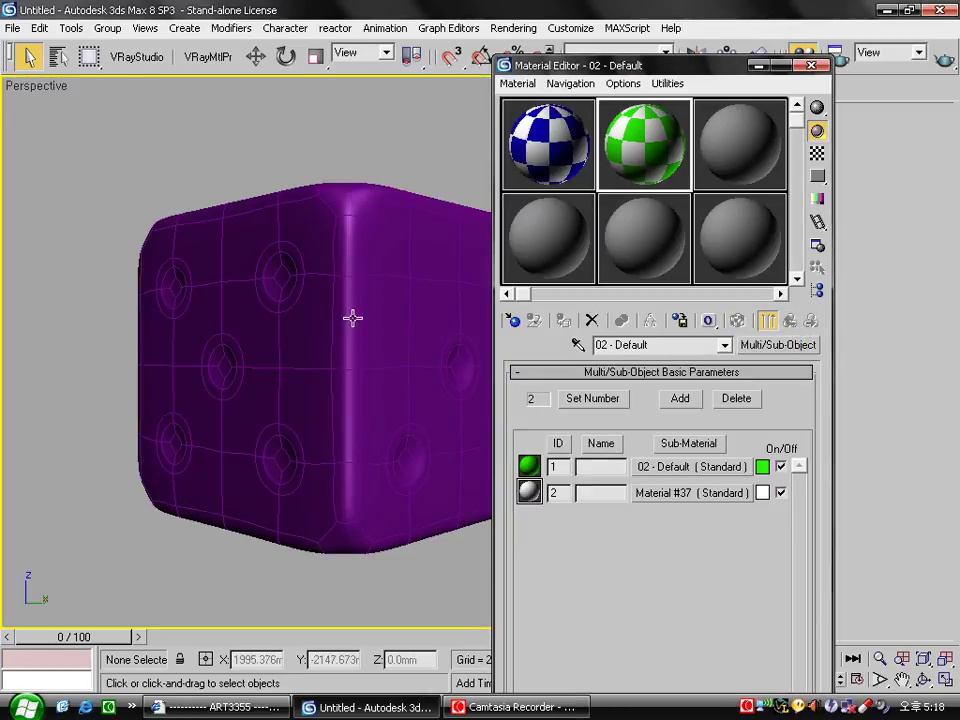
left_click(390, 287)
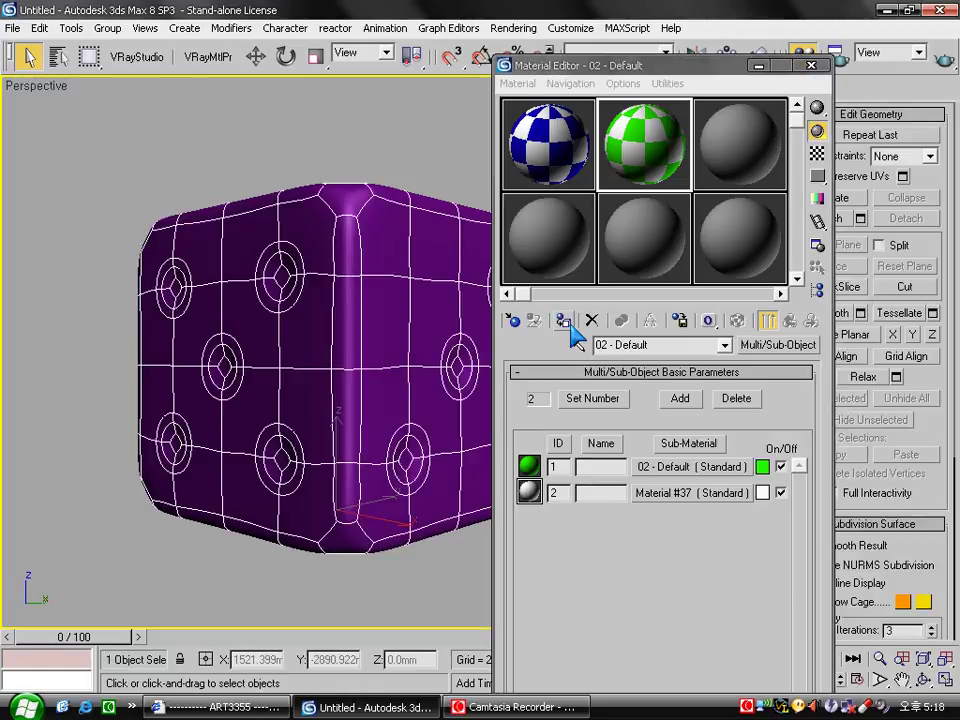
Assign the green-and-white multi-material to the die and view it shaded without edged faces.
left_click(565, 322)
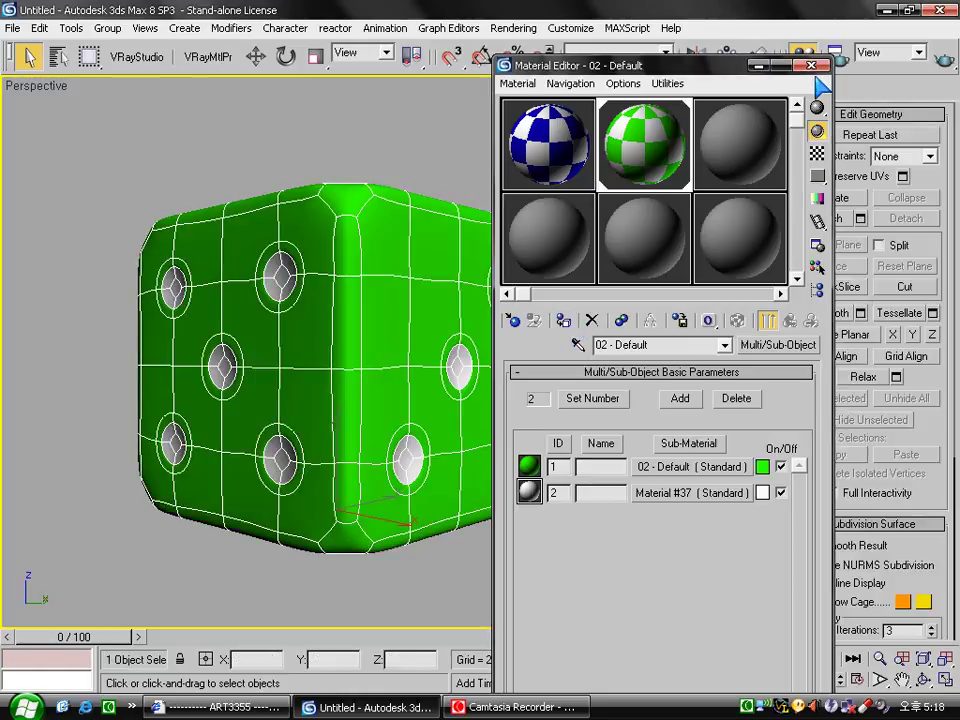
key("m")
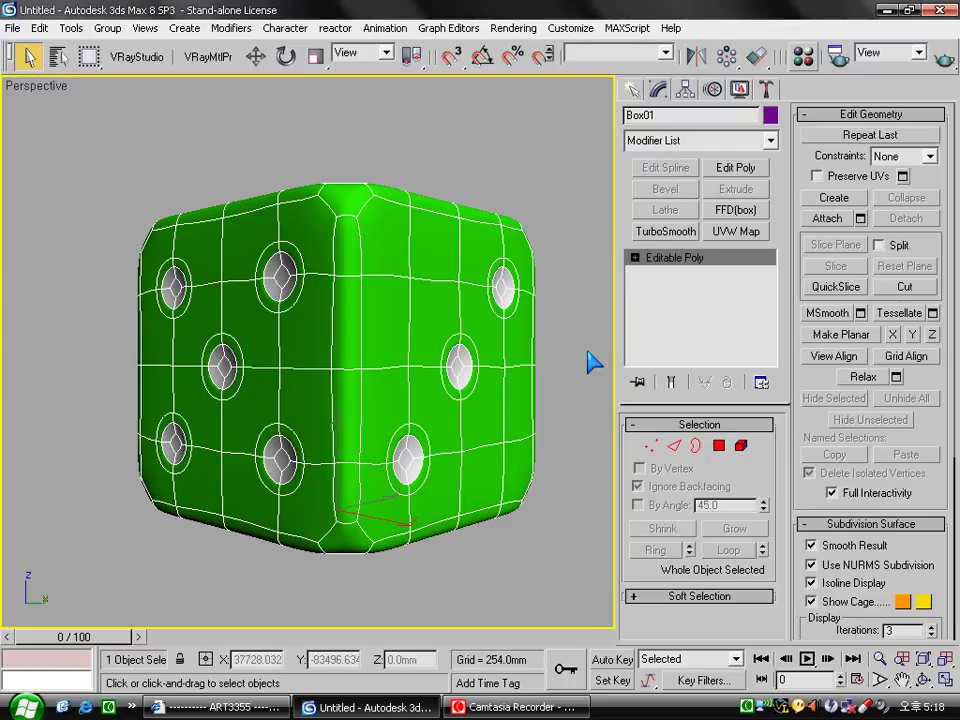
left_click(591, 356)
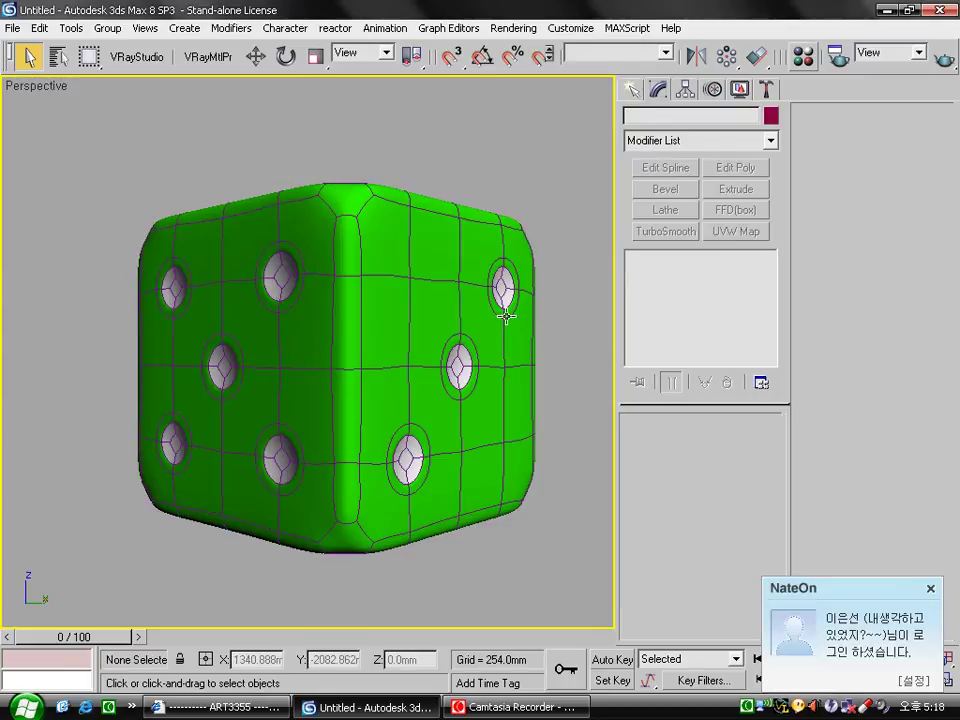
key("F4")
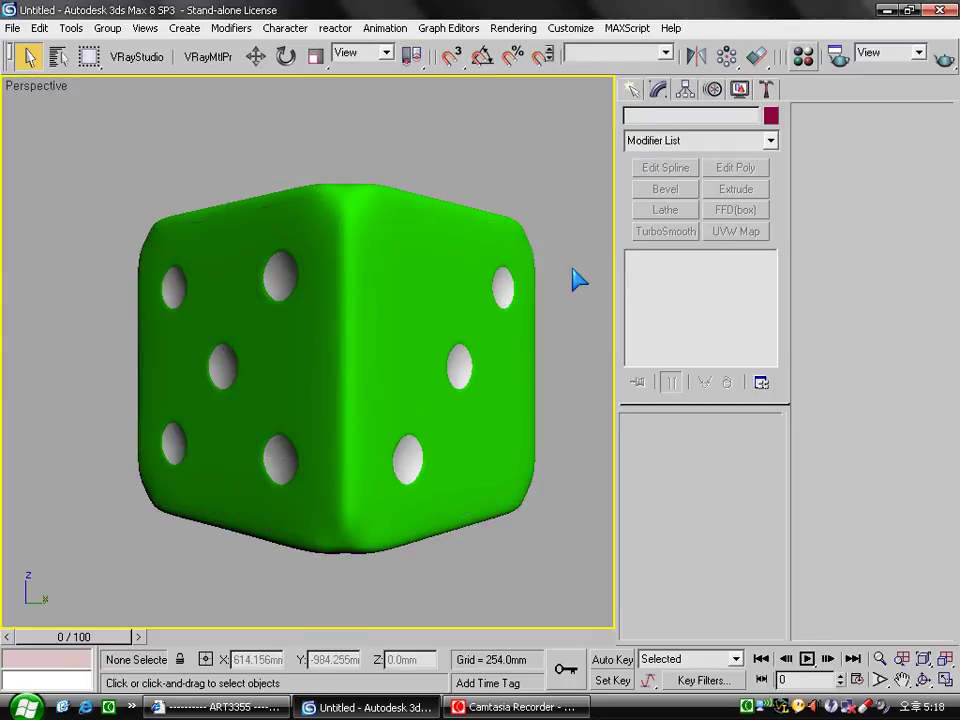